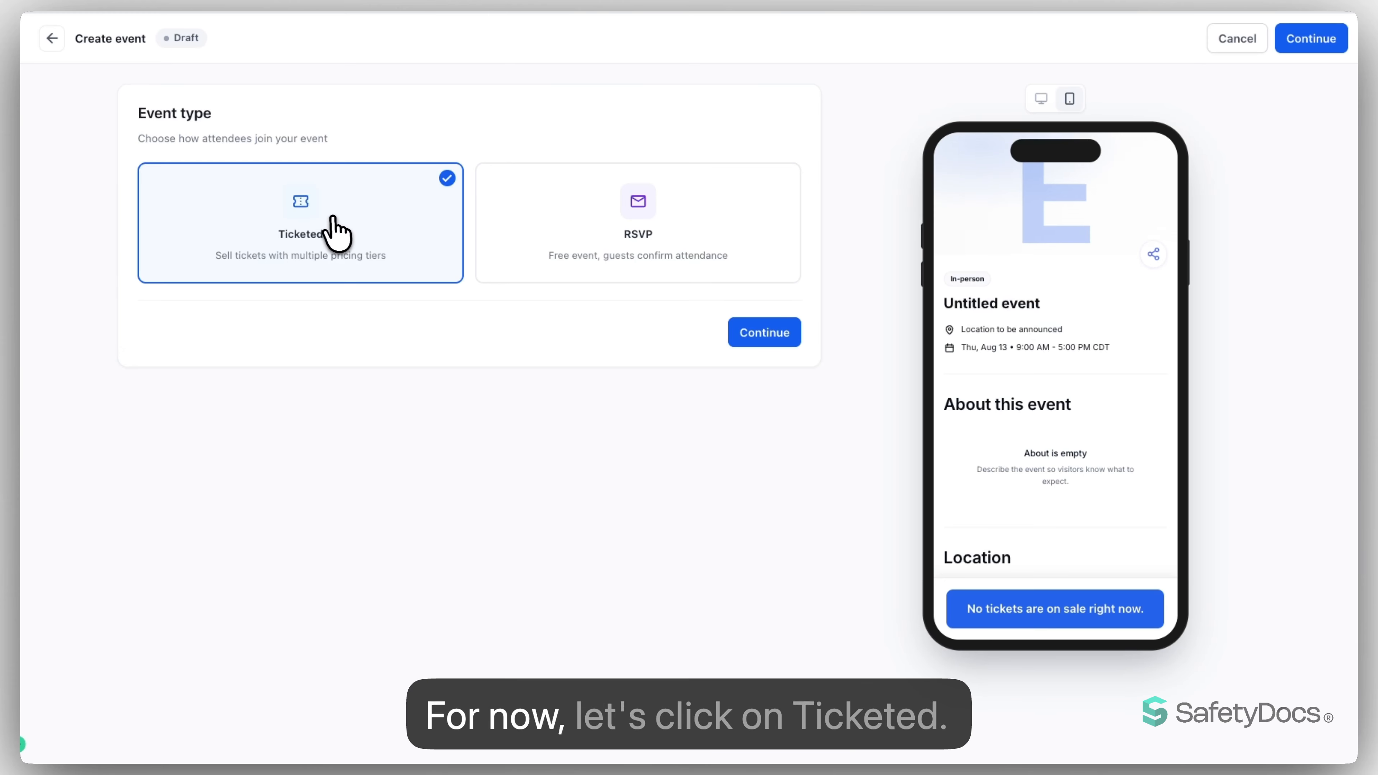
- Continue with the Ticketed event type and check the event page preview in desktop and mobile views
{"action": "left_click", "coordinate": [770, 335]}
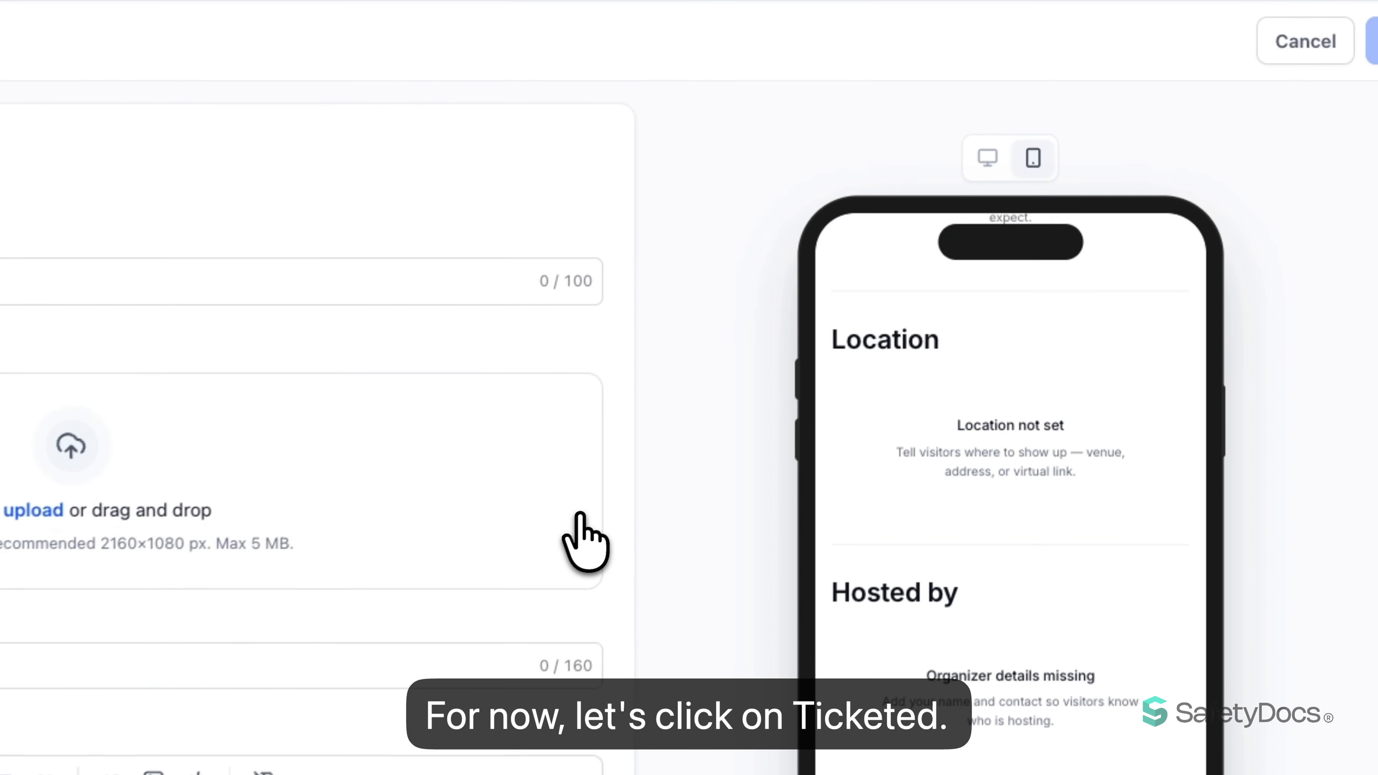
{"action": "left_click", "coordinate": [984, 159]}
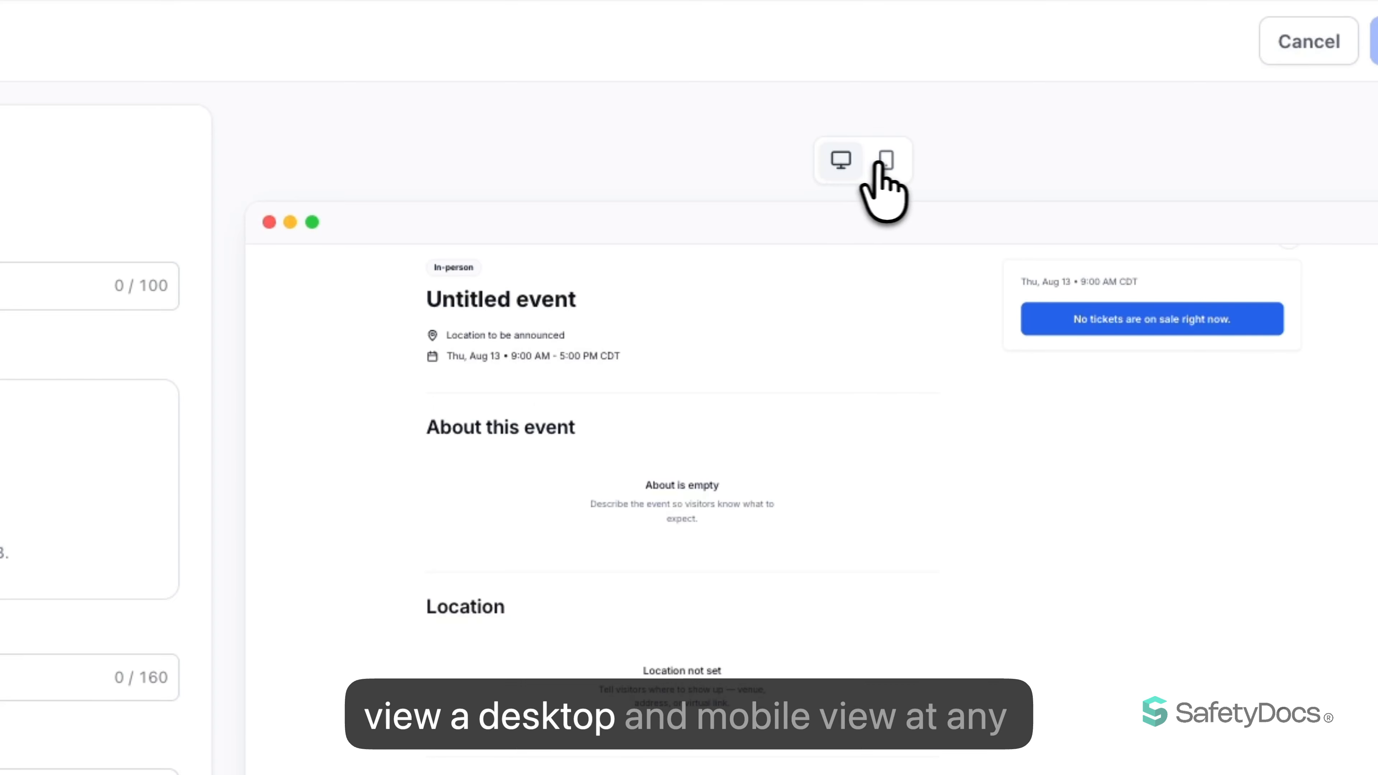
{"action": "left_click", "coordinate": [886, 160]}
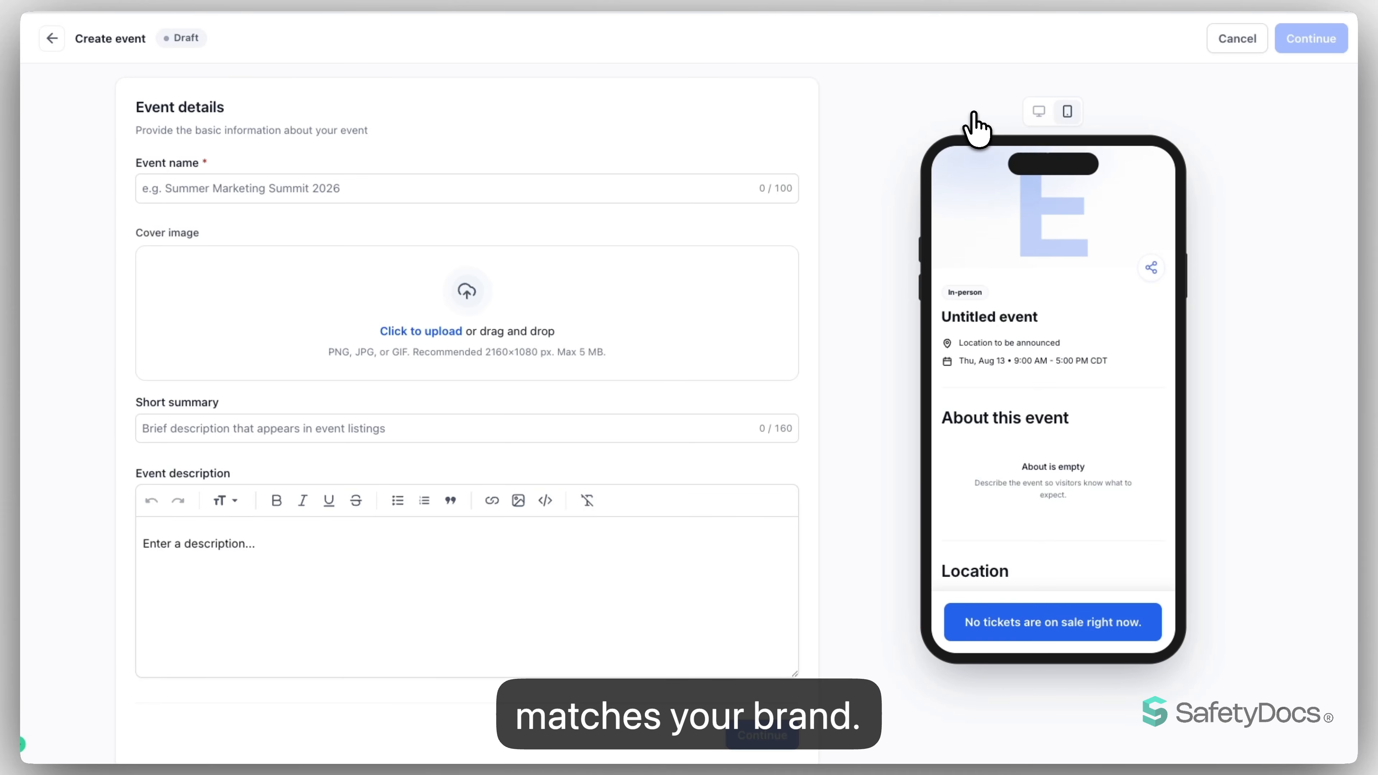
- Name the event Local Meetup and add the black ceiling-lights image from media storage as its cover, with the focus point low in the image
{"action": "left_click", "coordinate": [483, 188]}
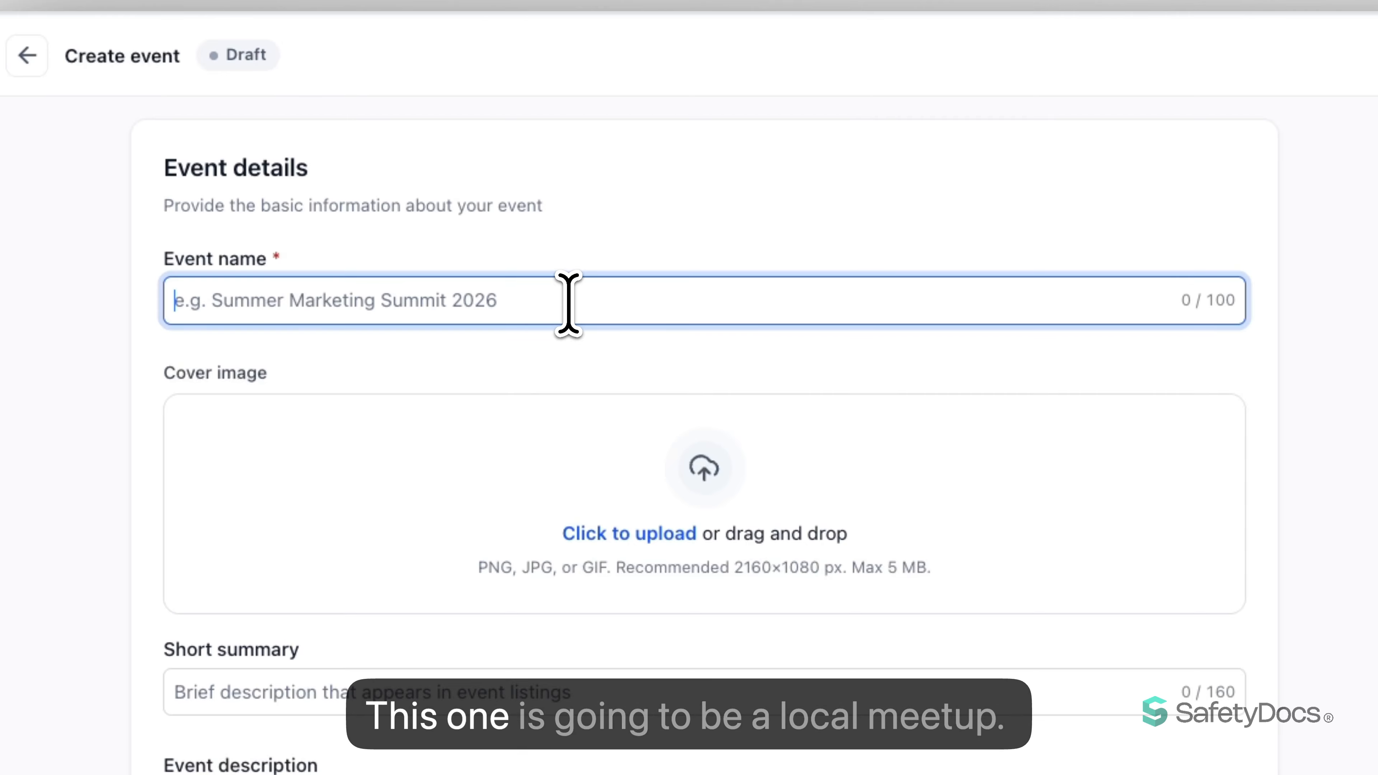
{"action": "type", "text": "Local Meetup"}
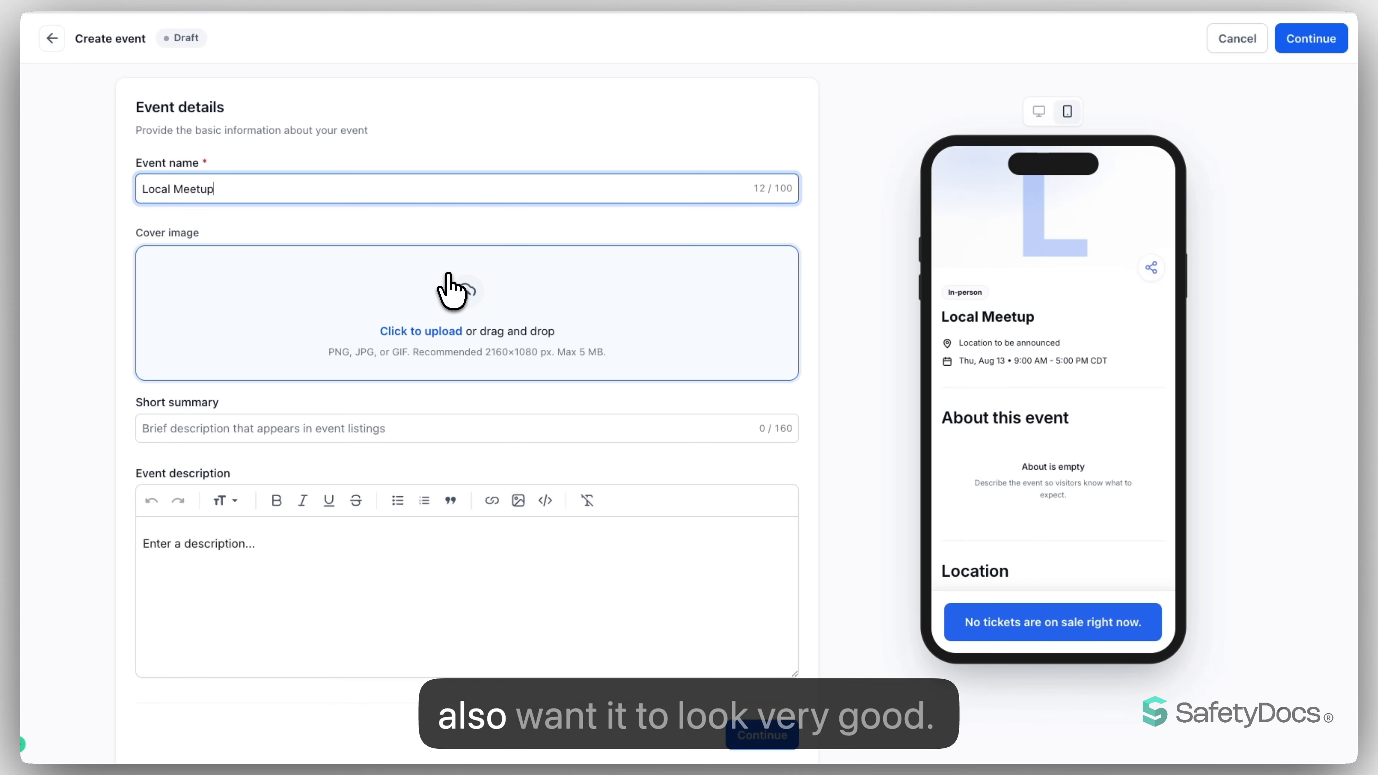
{"action": "left_click", "coordinate": [419, 310]}
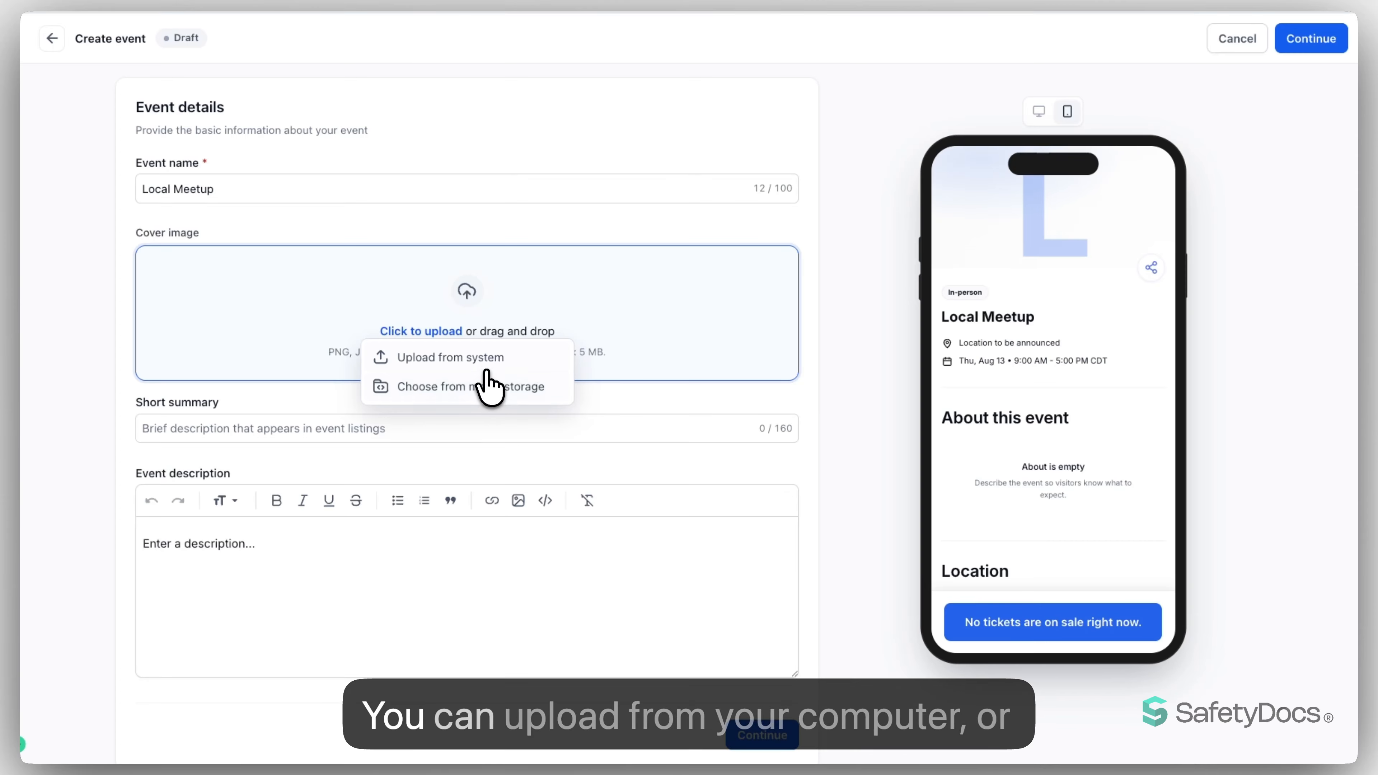
{"action": "left_click", "coordinate": [455, 387]}
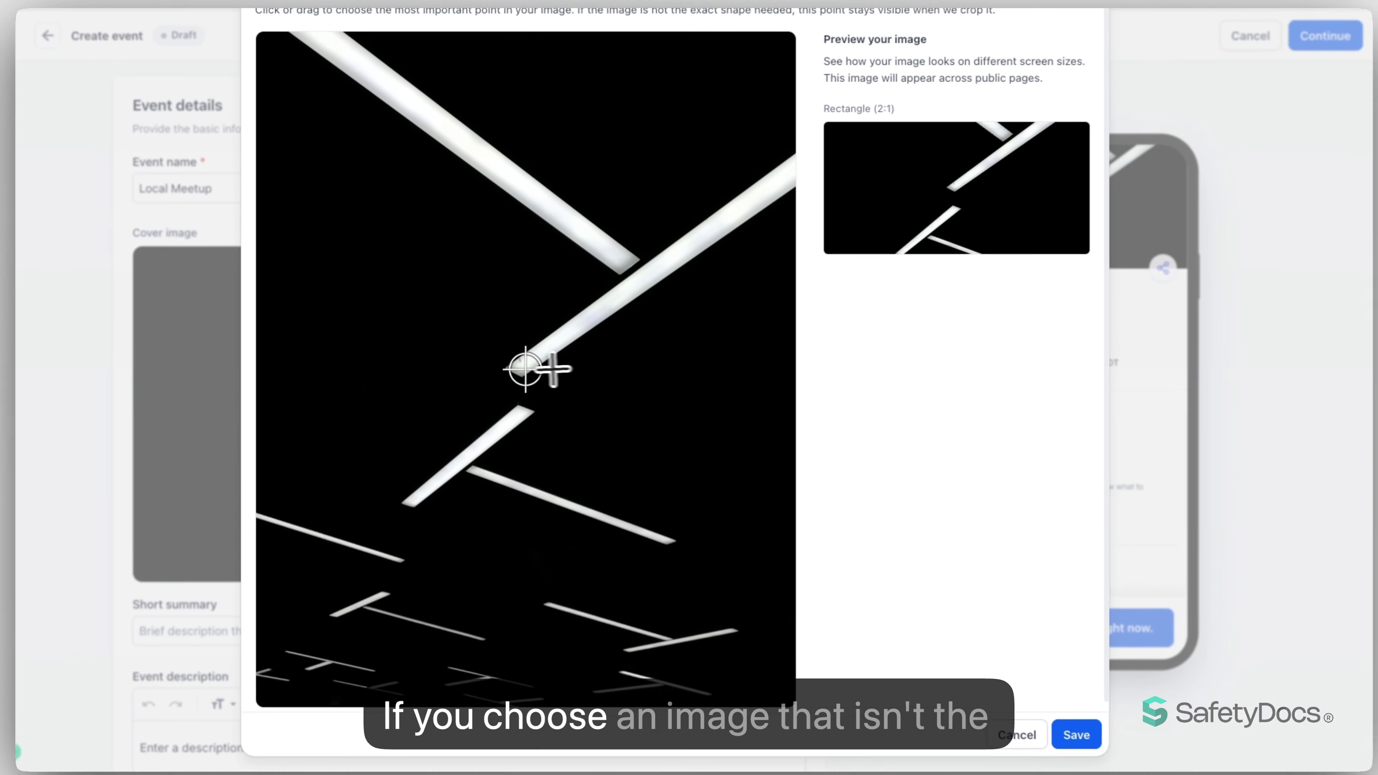
{"action": "mouse_move", "coordinate": [525, 369]}
{"action": "left_mouse_down"}
{"action": "mouse_move", "coordinate": [534, 196]}
{"action": "mouse_move", "coordinate": [584, 194]}
{"action": "mouse_move", "coordinate": [603, 271]}
{"action": "mouse_move", "coordinate": [464, 437]}
{"action": "mouse_move", "coordinate": [505, 600]}
{"action": "mouse_move", "coordinate": [528, 620]}
{"action": "left_mouse_up"}
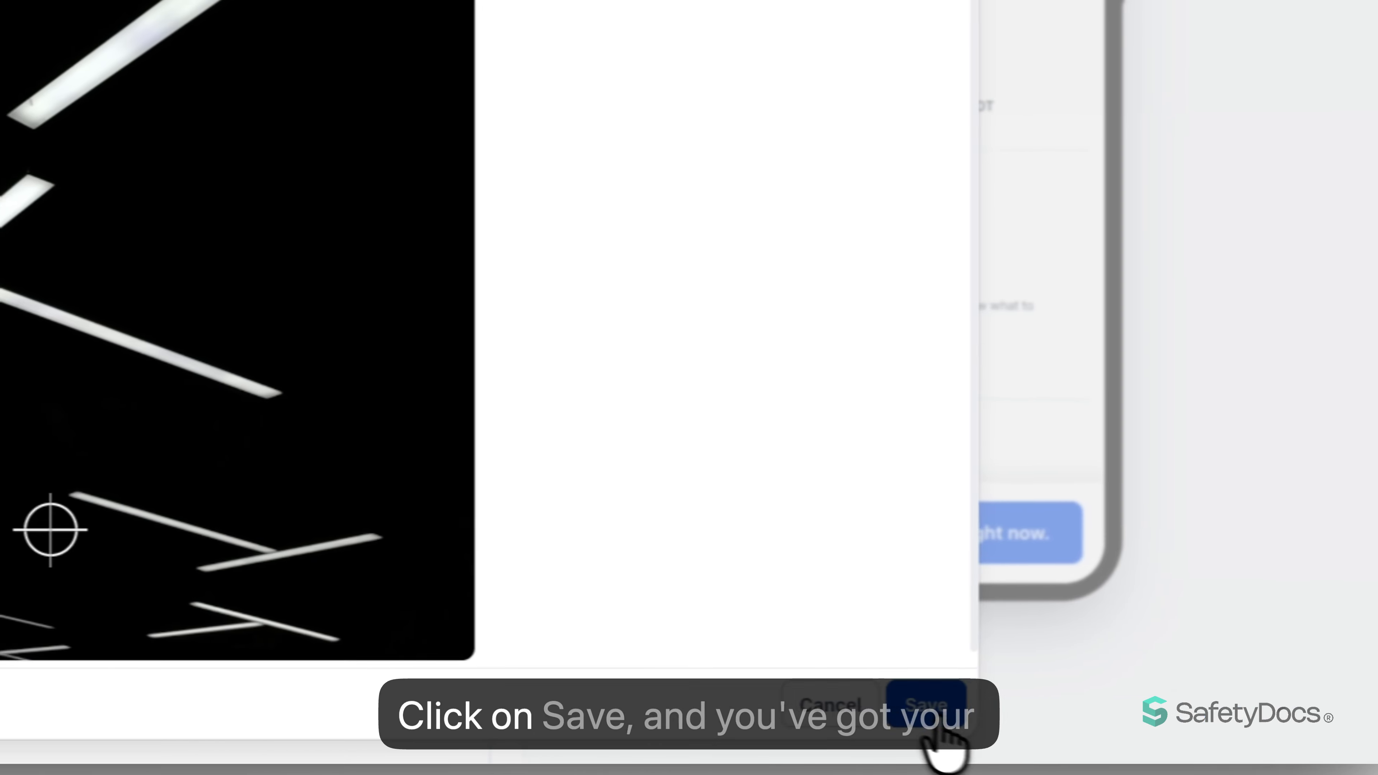
{"action": "left_click", "coordinate": [941, 725]}
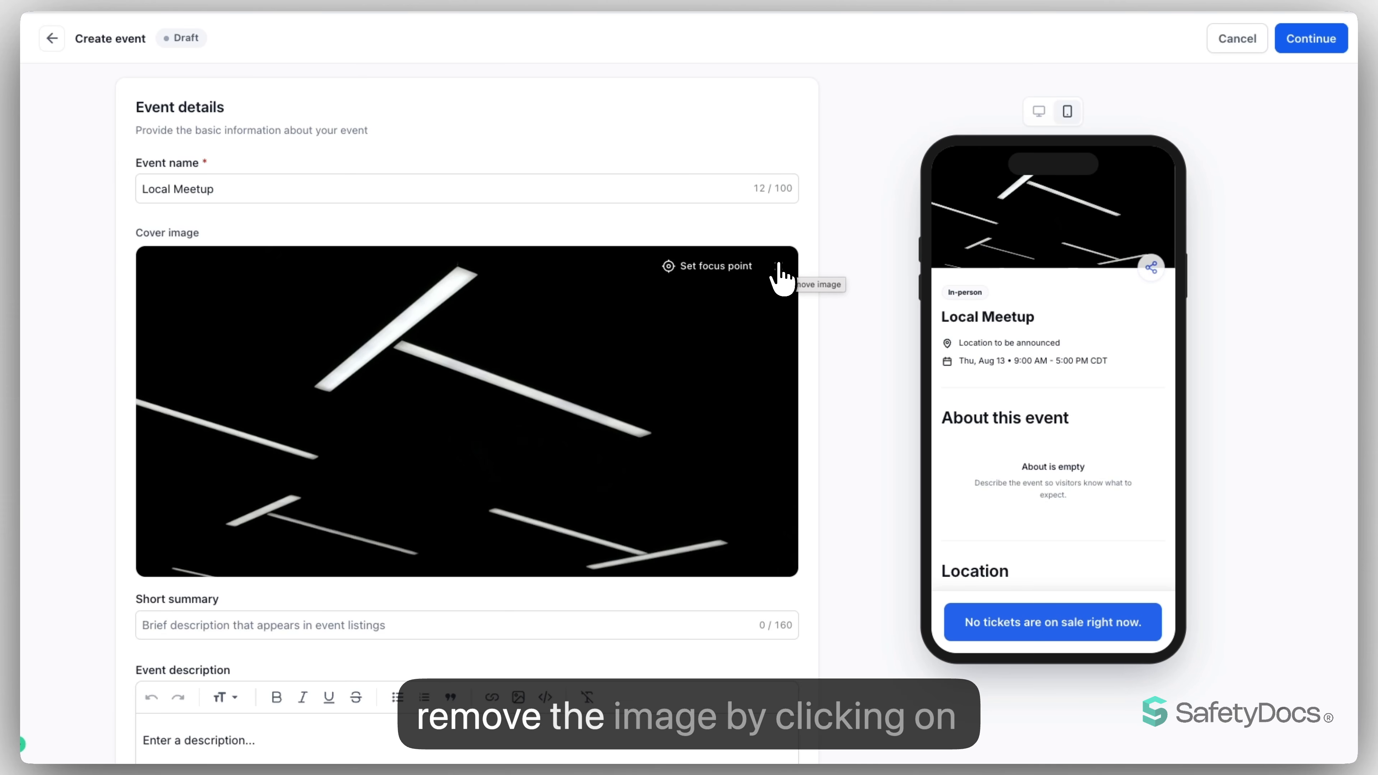
- Enter the summary "Having fun & meeting new people" and a bulleted description: "BYOB", "You don't need to know anyone to attend", "Drinks will be provided"
{"action": "scroll", "coordinate": [538, 405], "scroll_direction": "down", "scroll_amount": 3}
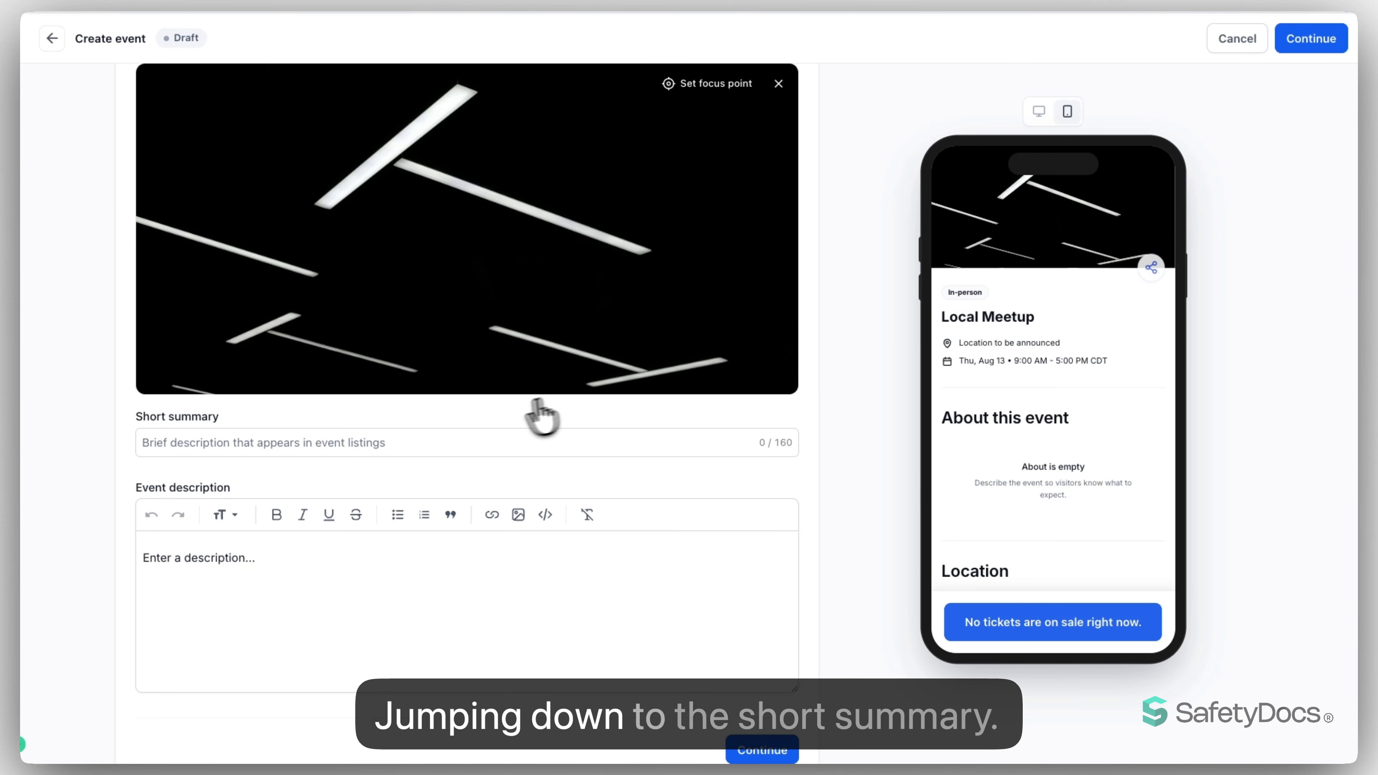
{"action": "left_click", "coordinate": [476, 437]}
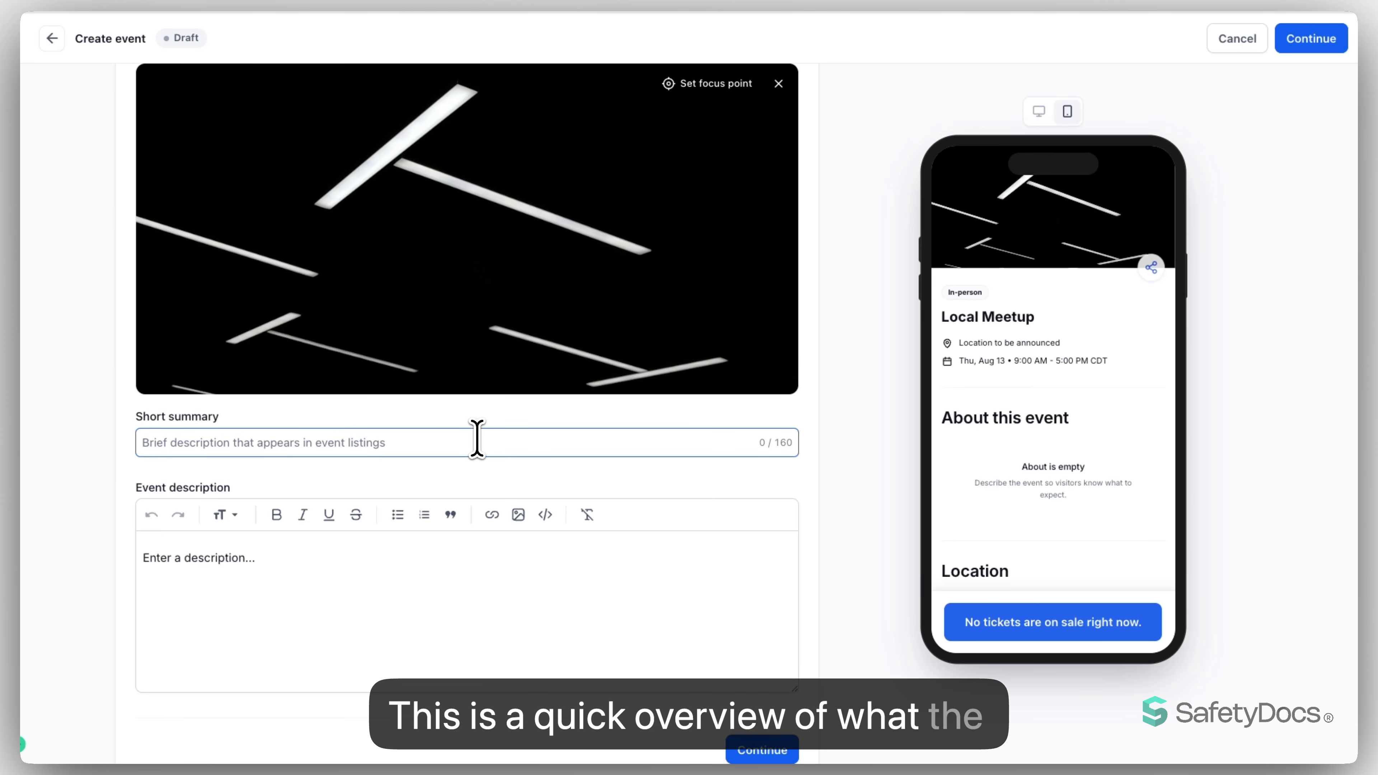
{"action": "type", "text": "Having fun & meeting new people"}
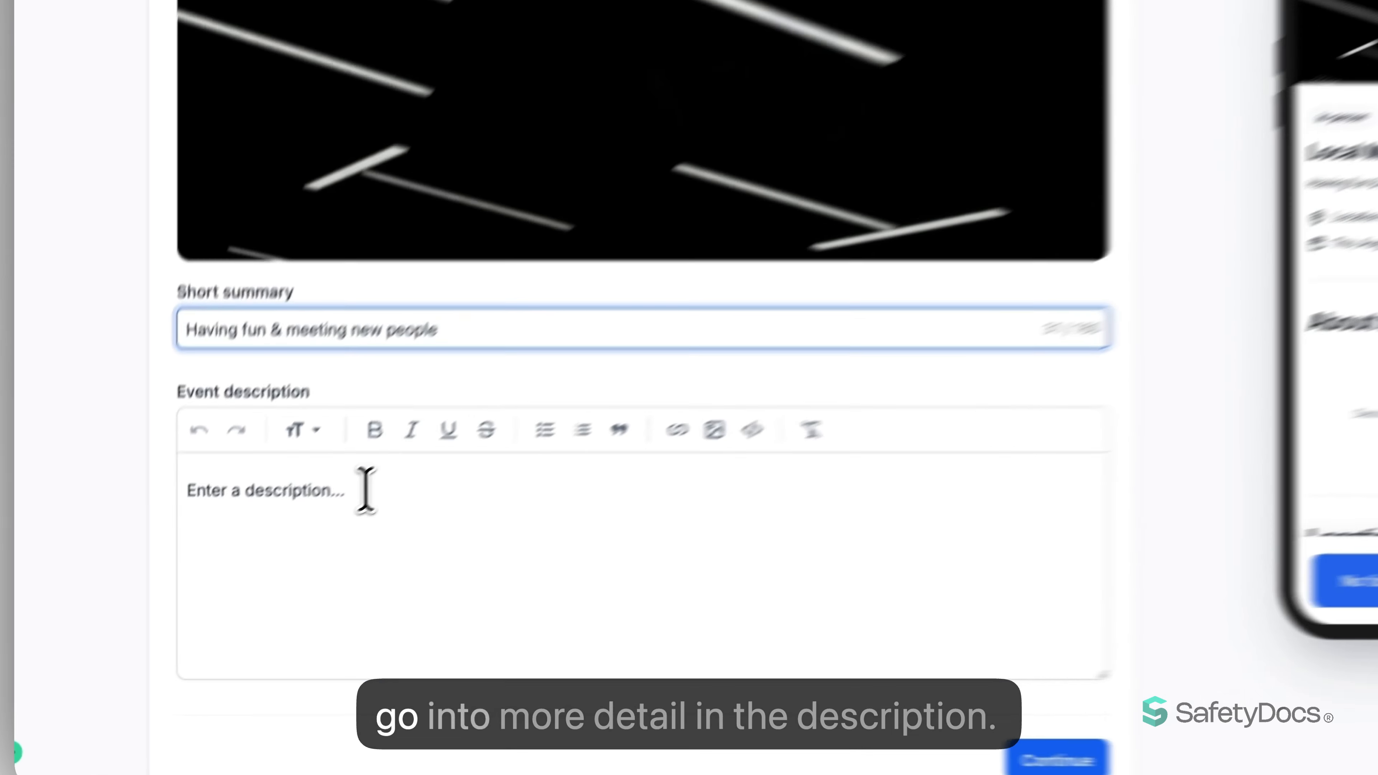
{"action": "left_click", "coordinate": [269, 557]}
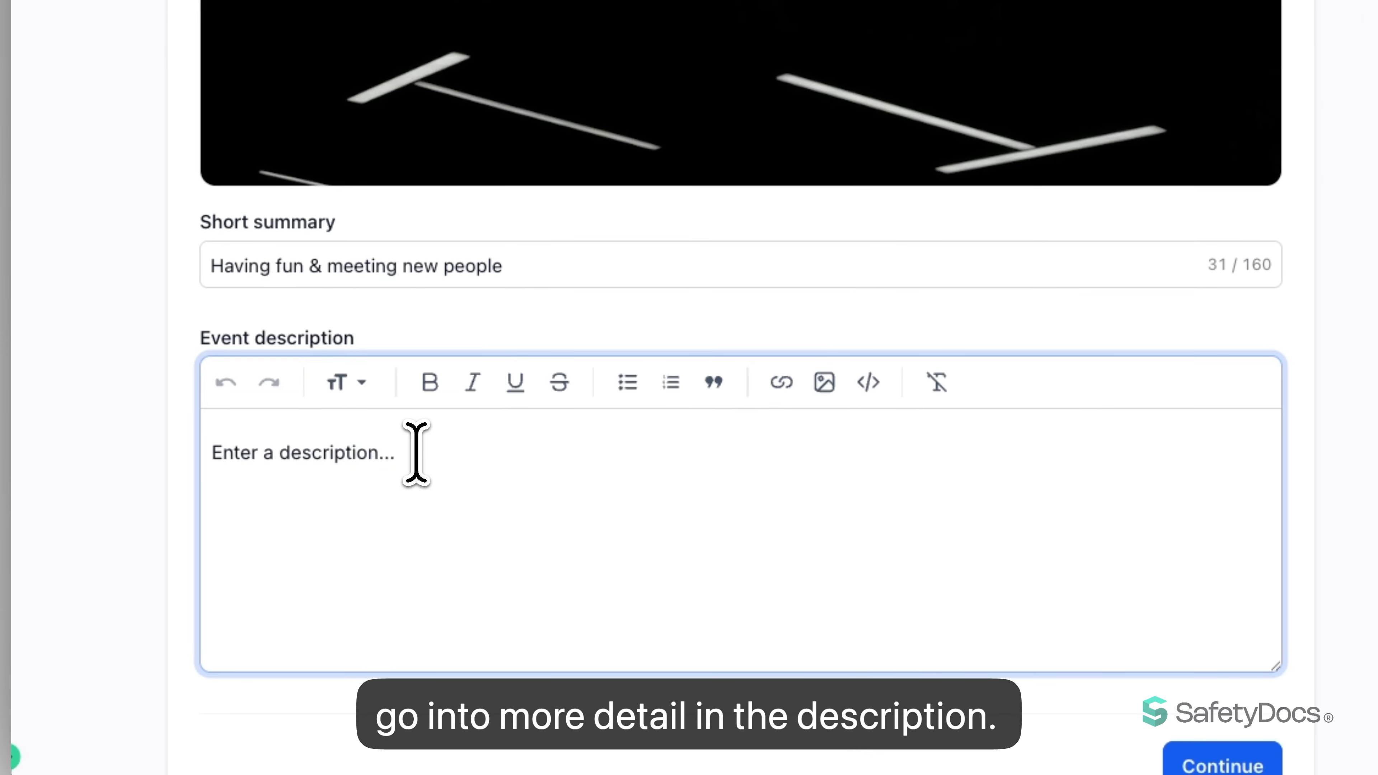
{"action": "type", "text": "BYOB You don't need to know anyone to attend Drinks will be provided"}
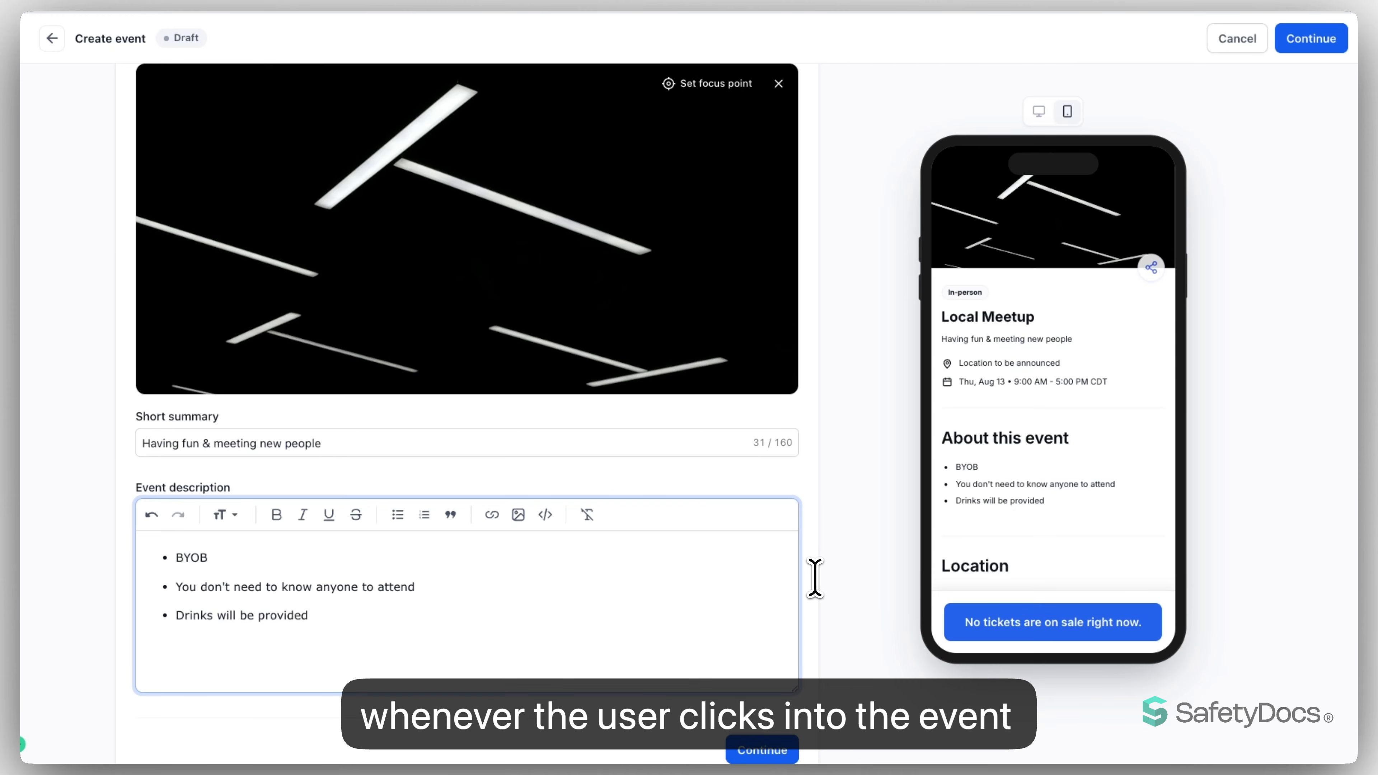
{"action": "scroll", "coordinate": [815, 578], "scroll_direction": "down", "scroll_amount": 2}
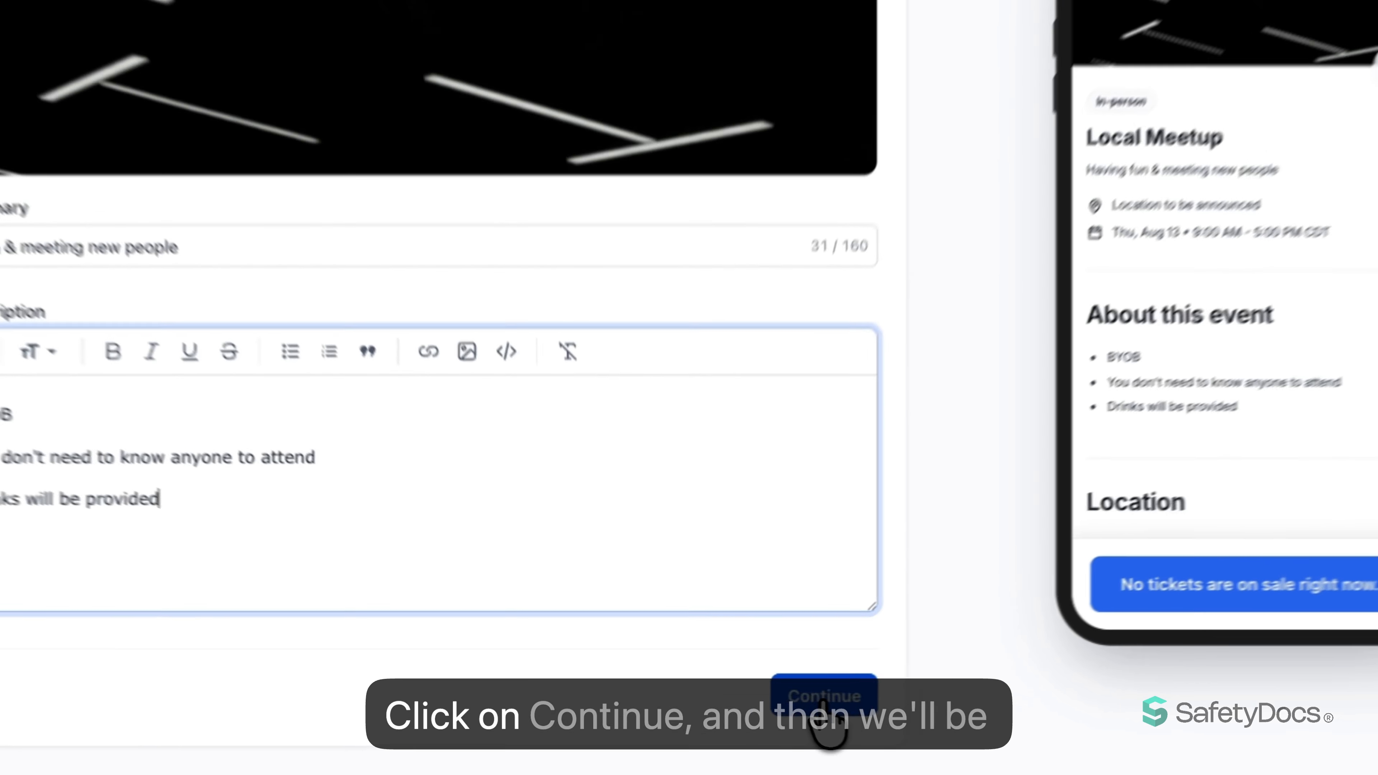
{"action": "left_click", "coordinate": [824, 701]}
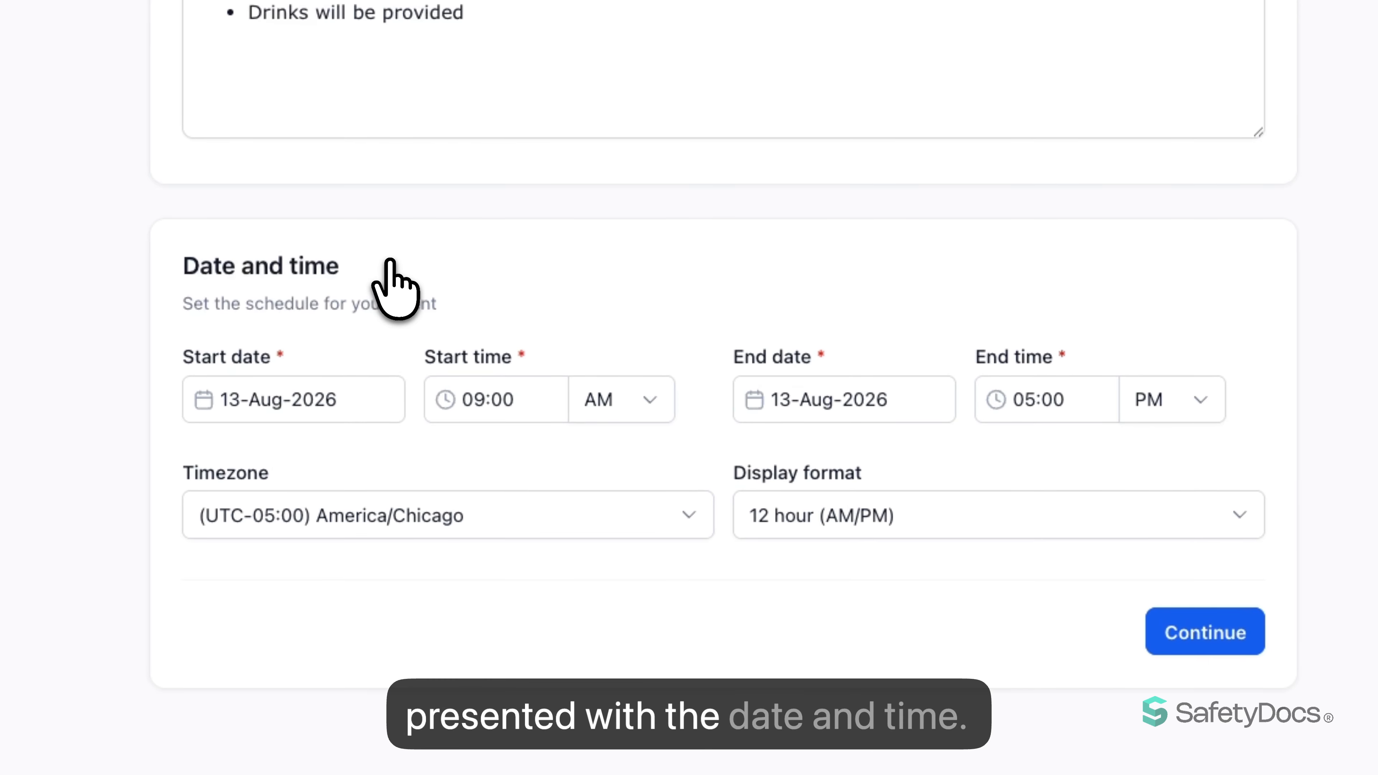
- Schedule the event for 21-Aug-2026 starting at 11:37 AM, and check the preview in desktop and mobile views
{"action": "left_click", "coordinate": [276, 400]}
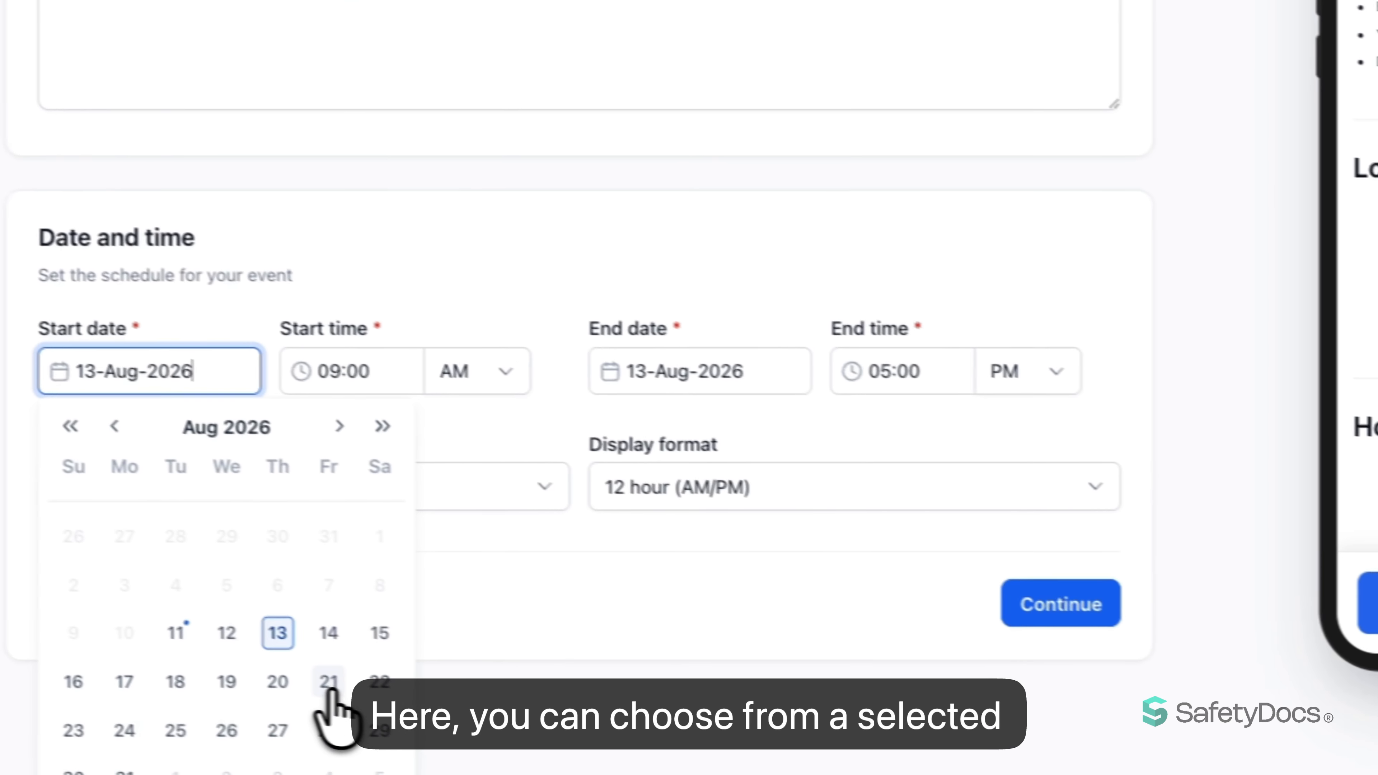
{"action": "left_click", "coordinate": [475, 714]}
{"action": "left_click", "coordinate": [321, 363]}
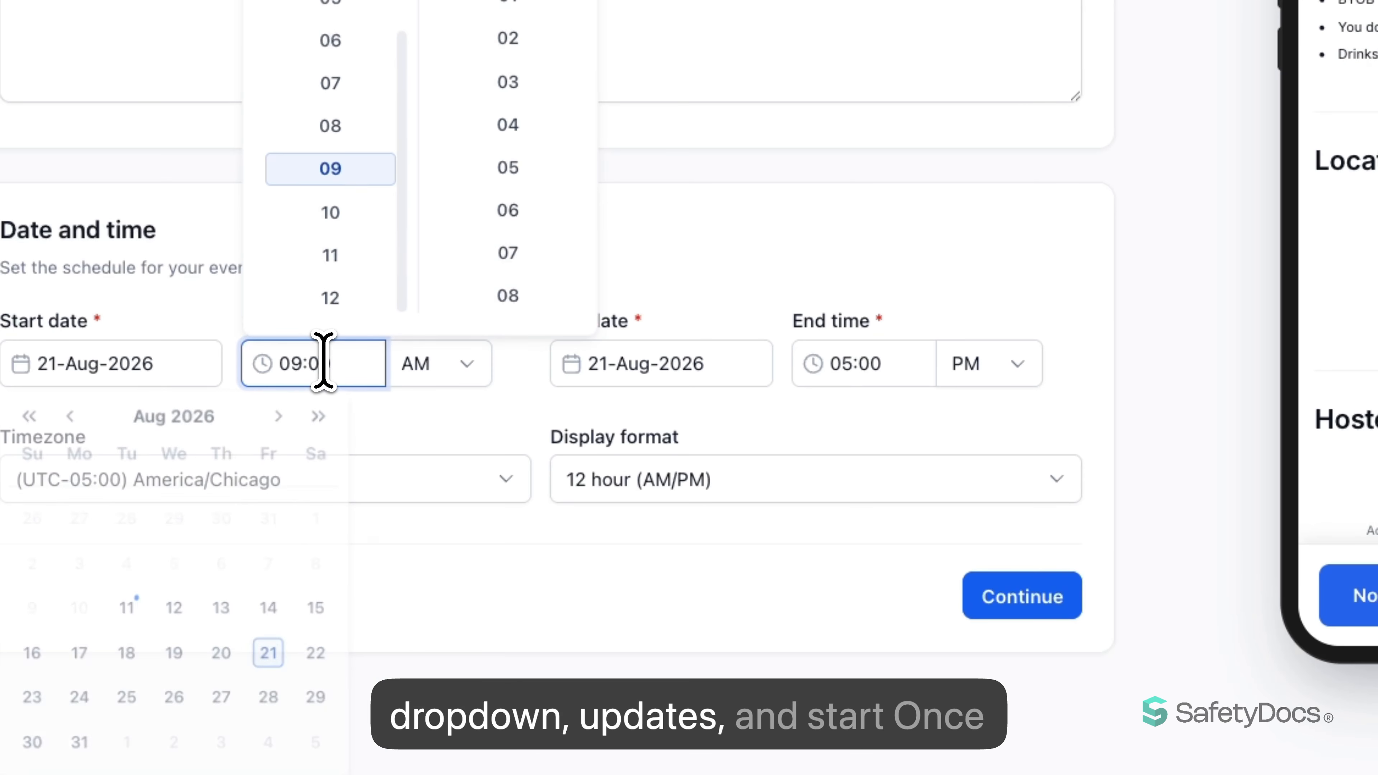
{"action": "left_click", "coordinate": [335, 257]}
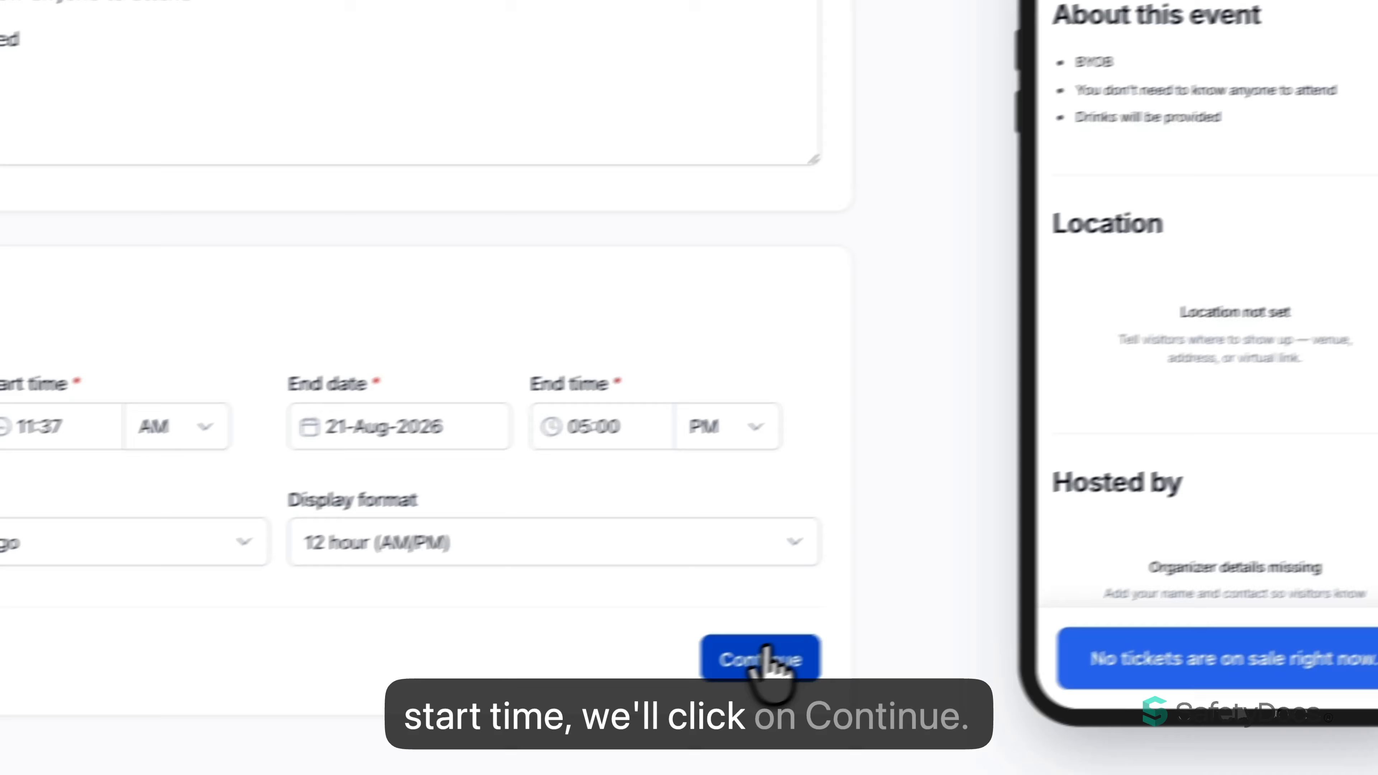
{"action": "left_click", "coordinate": [765, 659]}
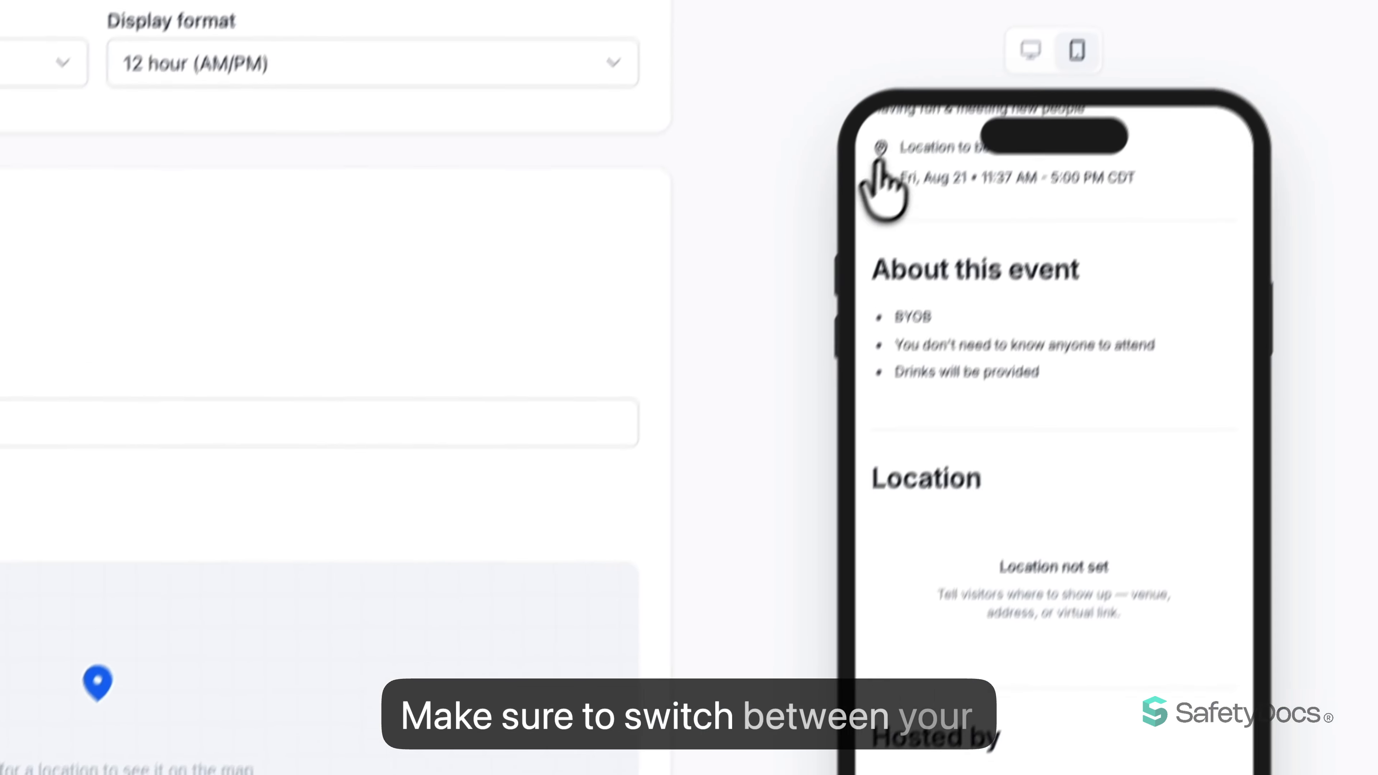
{"action": "left_click", "coordinate": [996, 106]}
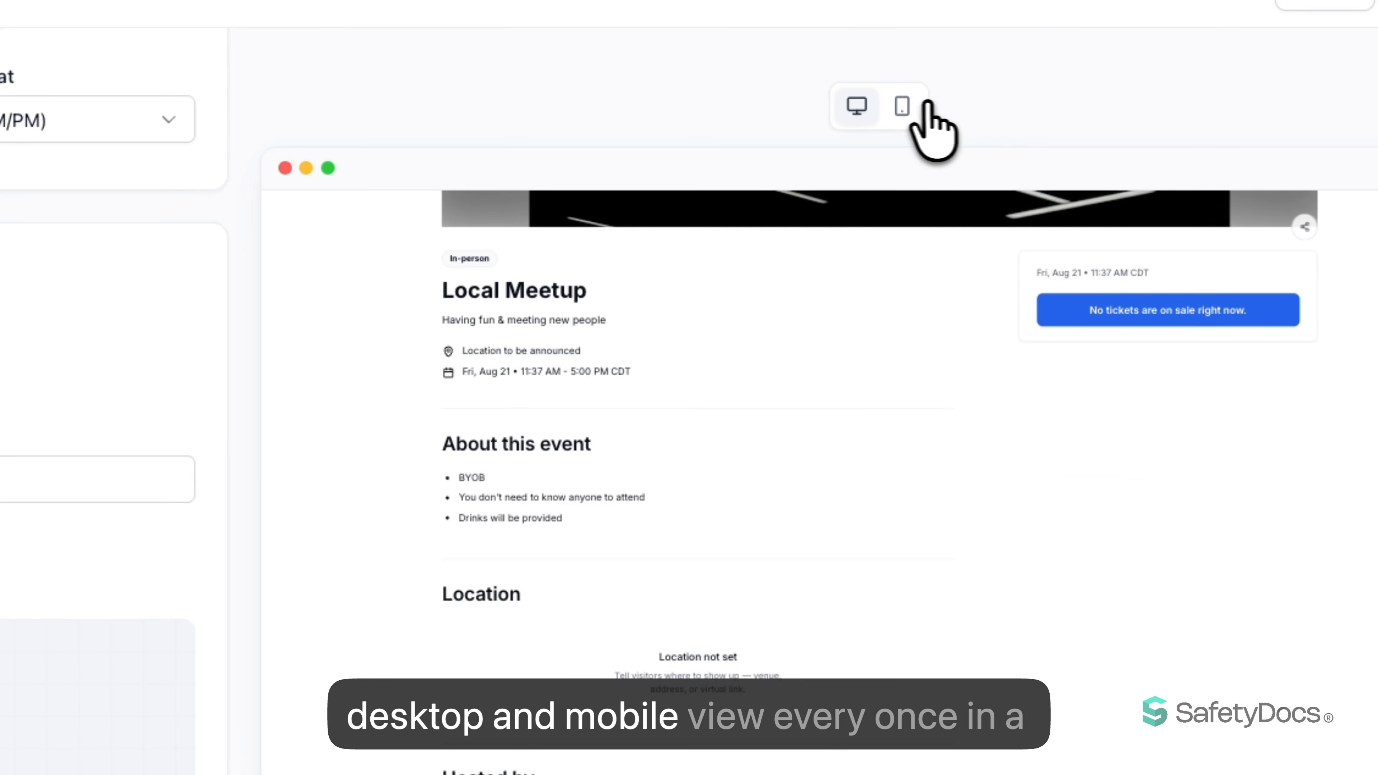
{"action": "left_click", "coordinate": [904, 106]}
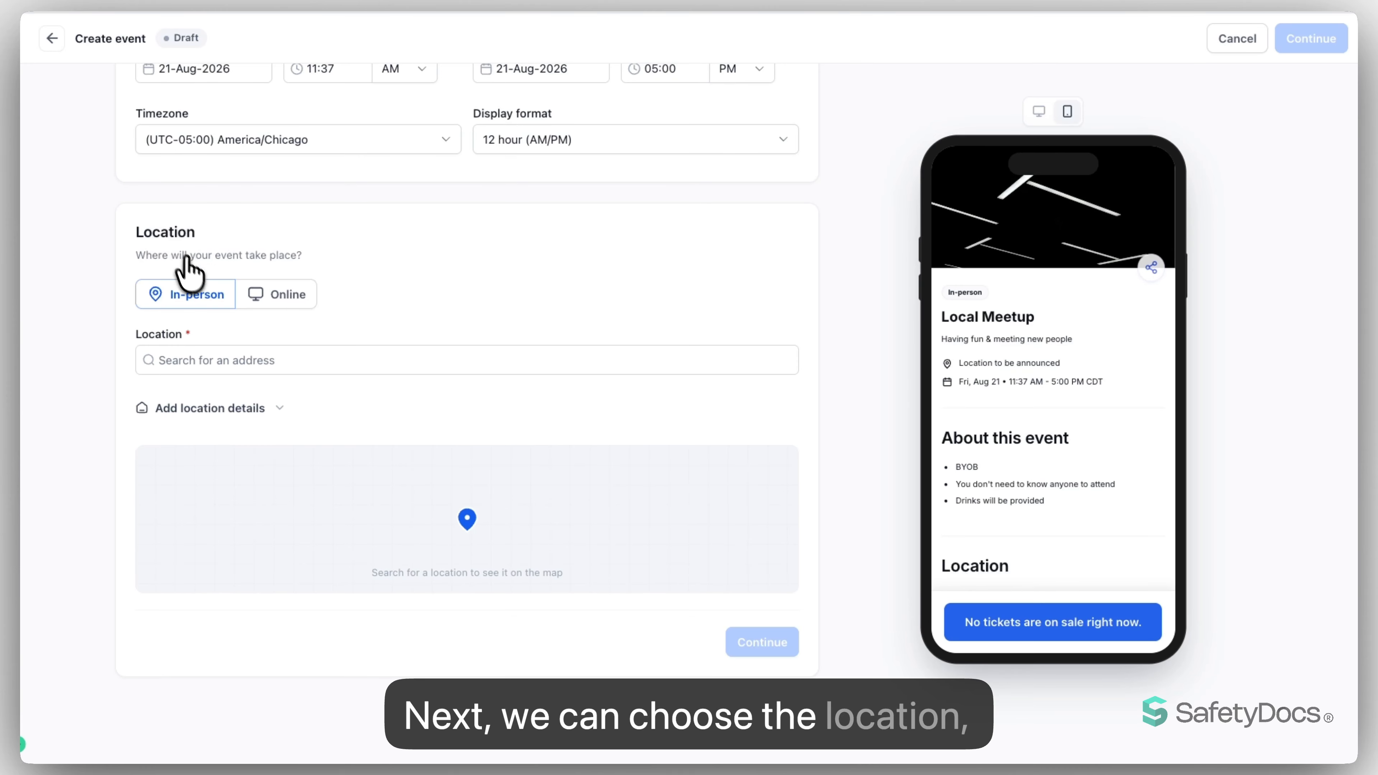
- Keep the event in-person, search for "starbucks" and set the location to Starbucks Reserve Roastery New York on 9th Avenue
{"action": "left_click", "coordinate": [269, 296]}
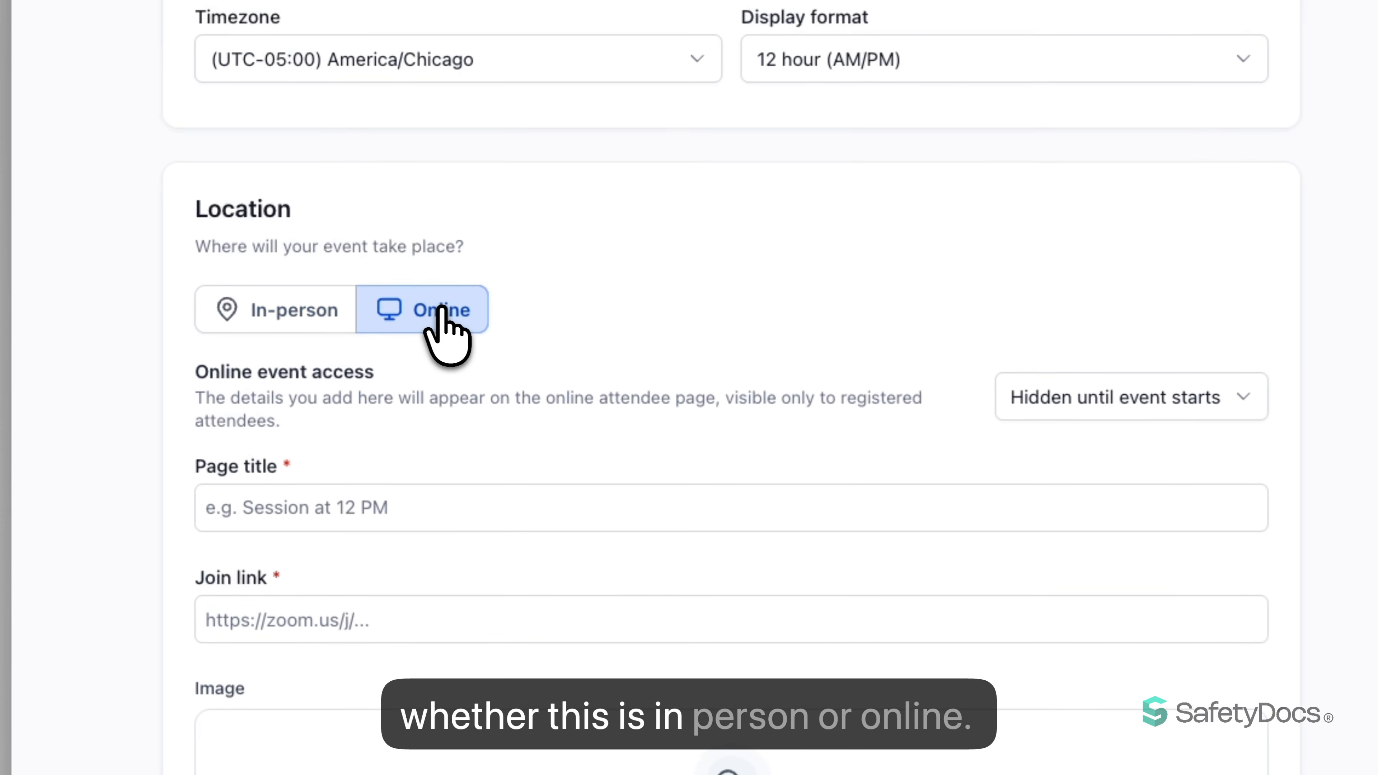
{"action": "left_click", "coordinate": [260, 312]}
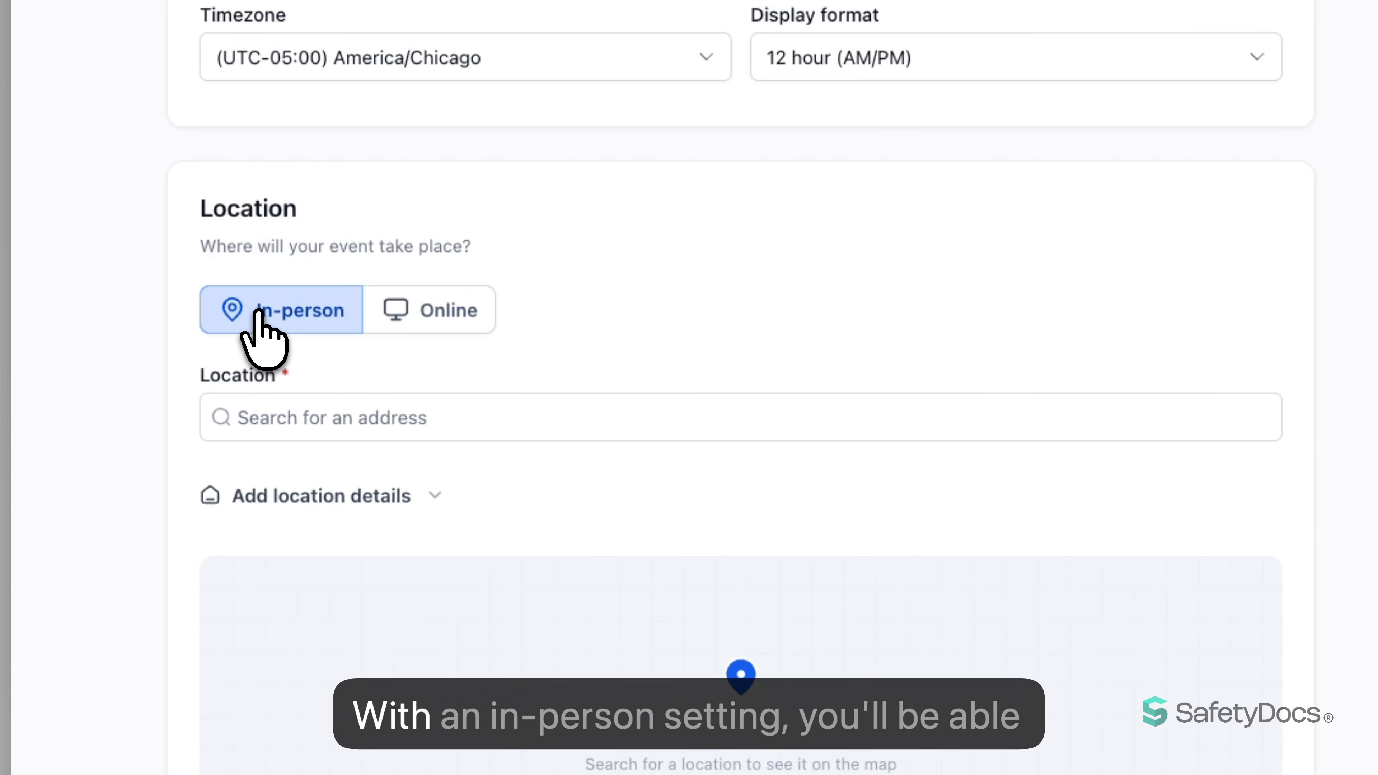
{"action": "left_click", "coordinate": [345, 409]}
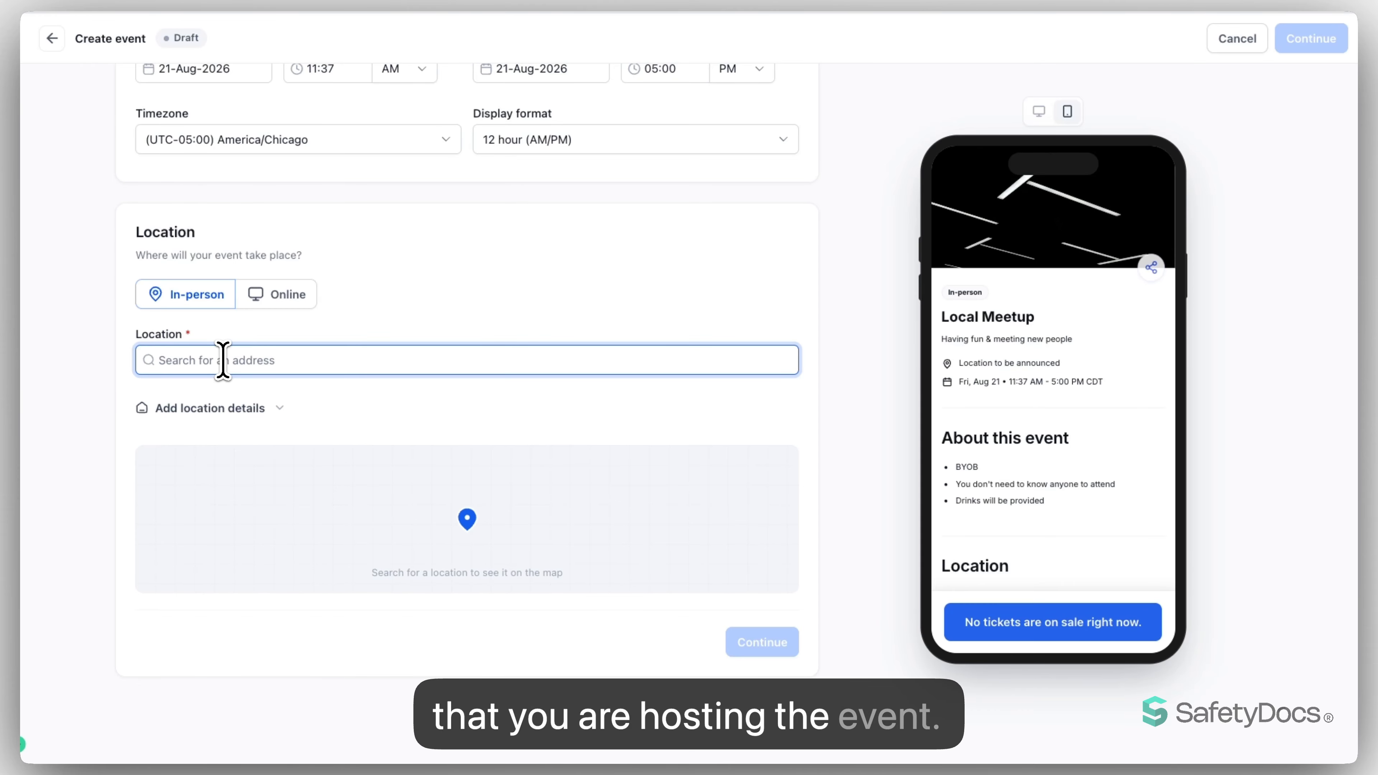
{"action": "type", "text": "starbucks"}
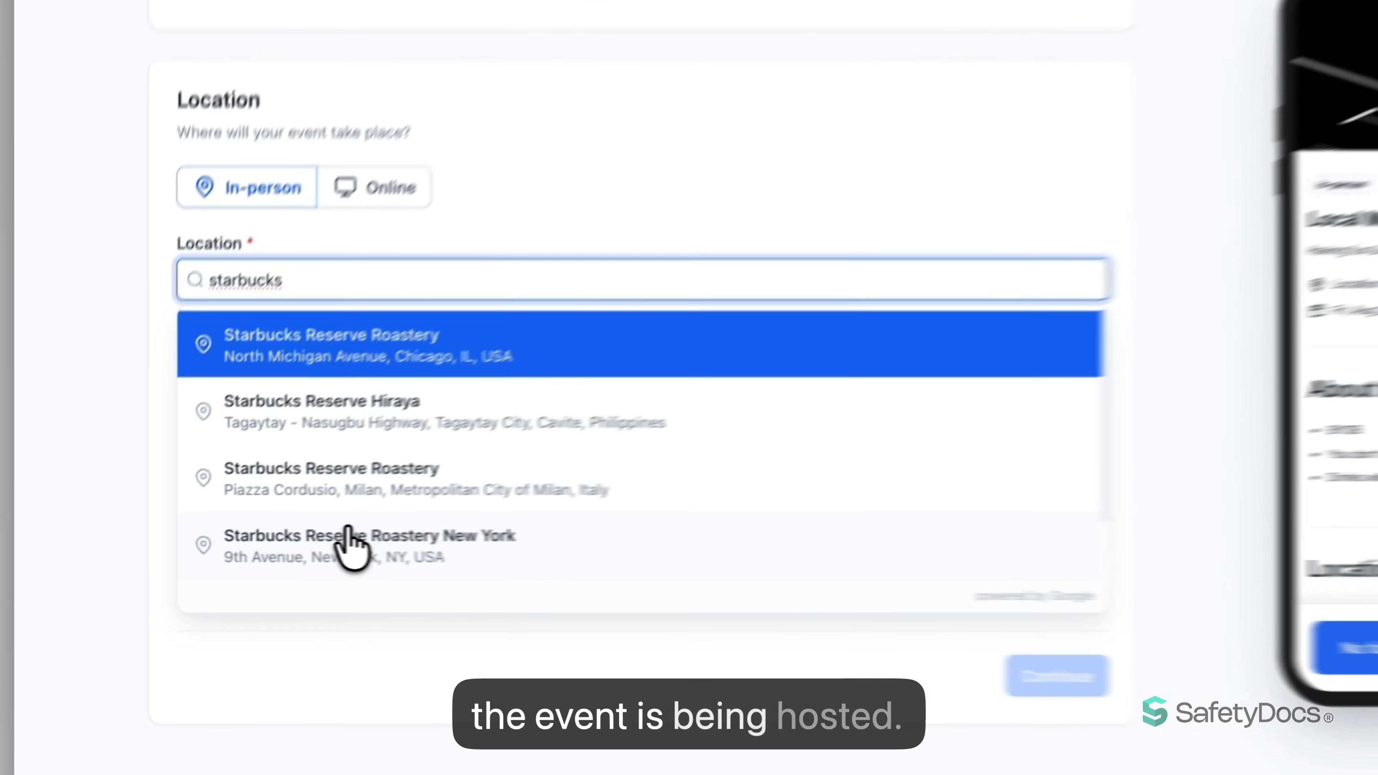
{"action": "left_click", "coordinate": [263, 548]}
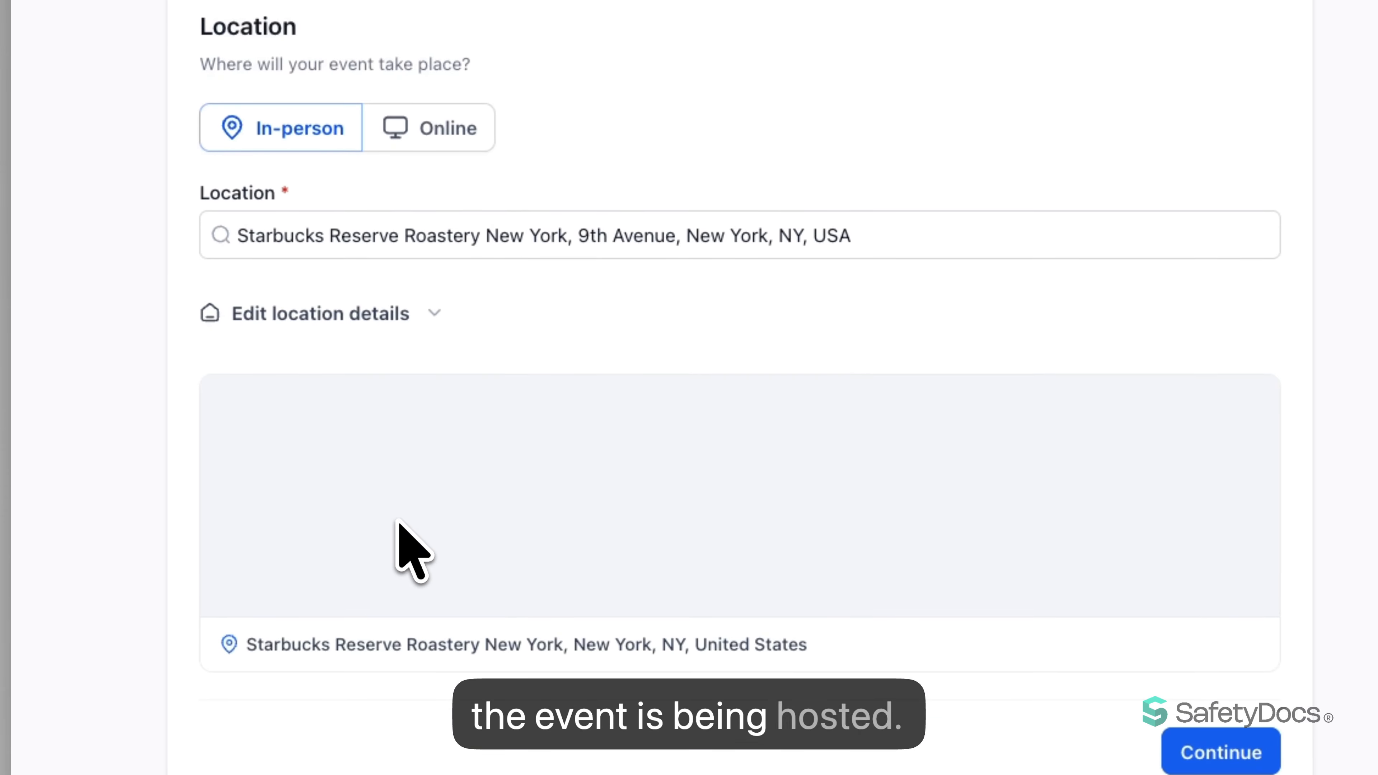
- Expand the location details and review the venue fields, the map and the location section of the event preview
{"action": "left_click", "coordinate": [422, 316]}
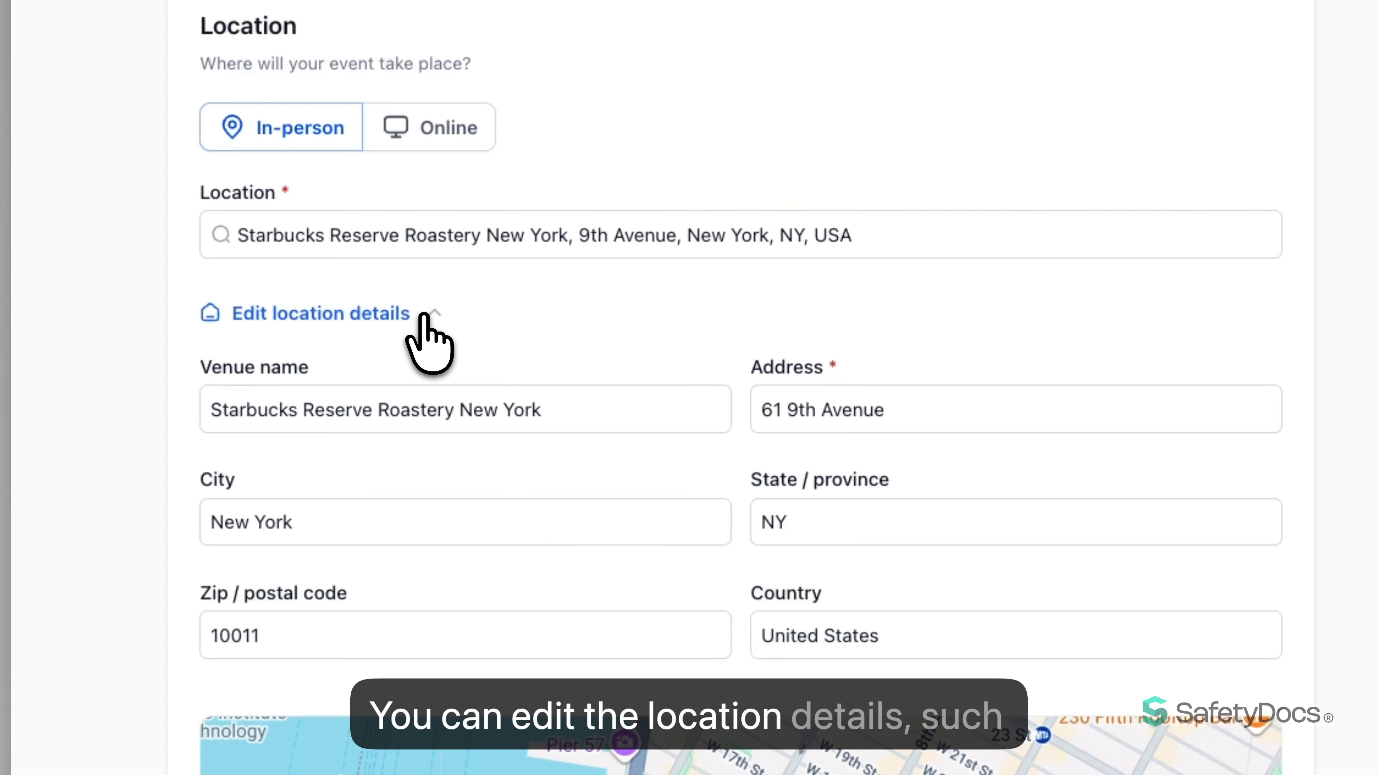
{"action": "left_click", "coordinate": [385, 396]}
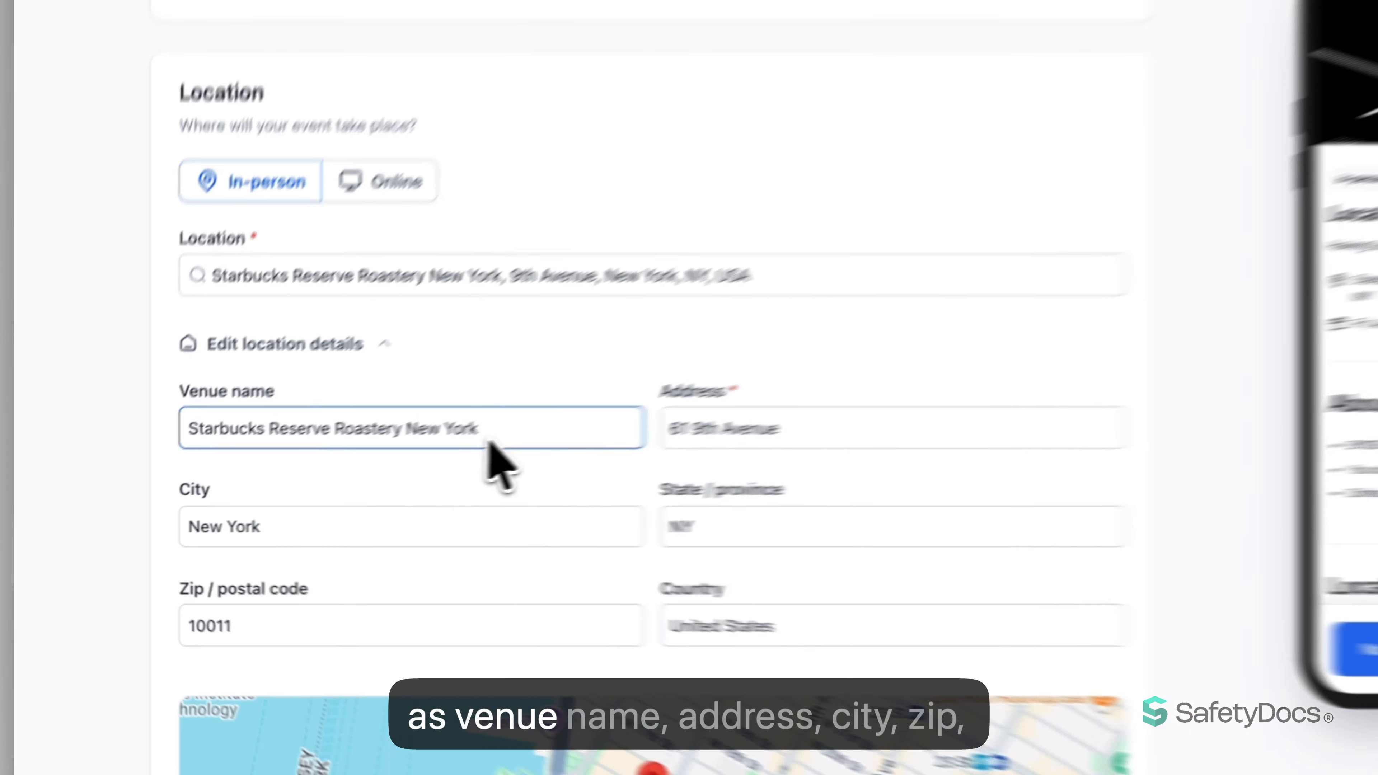
{"action": "scroll", "coordinate": [722, 445], "scroll_direction": "down", "scroll_amount": 3}
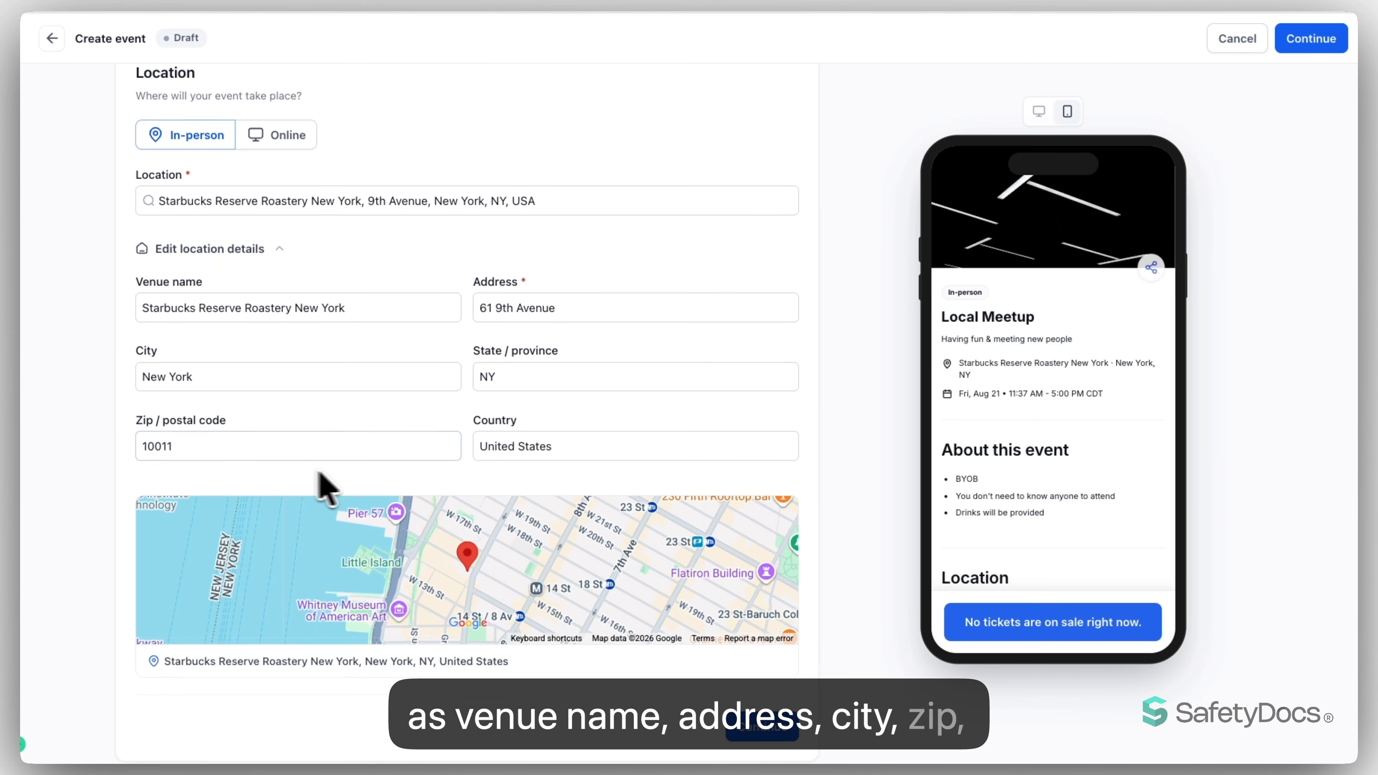
{"action": "scroll", "coordinate": [492, 446], "scroll_direction": "down", "scroll_amount": 2}
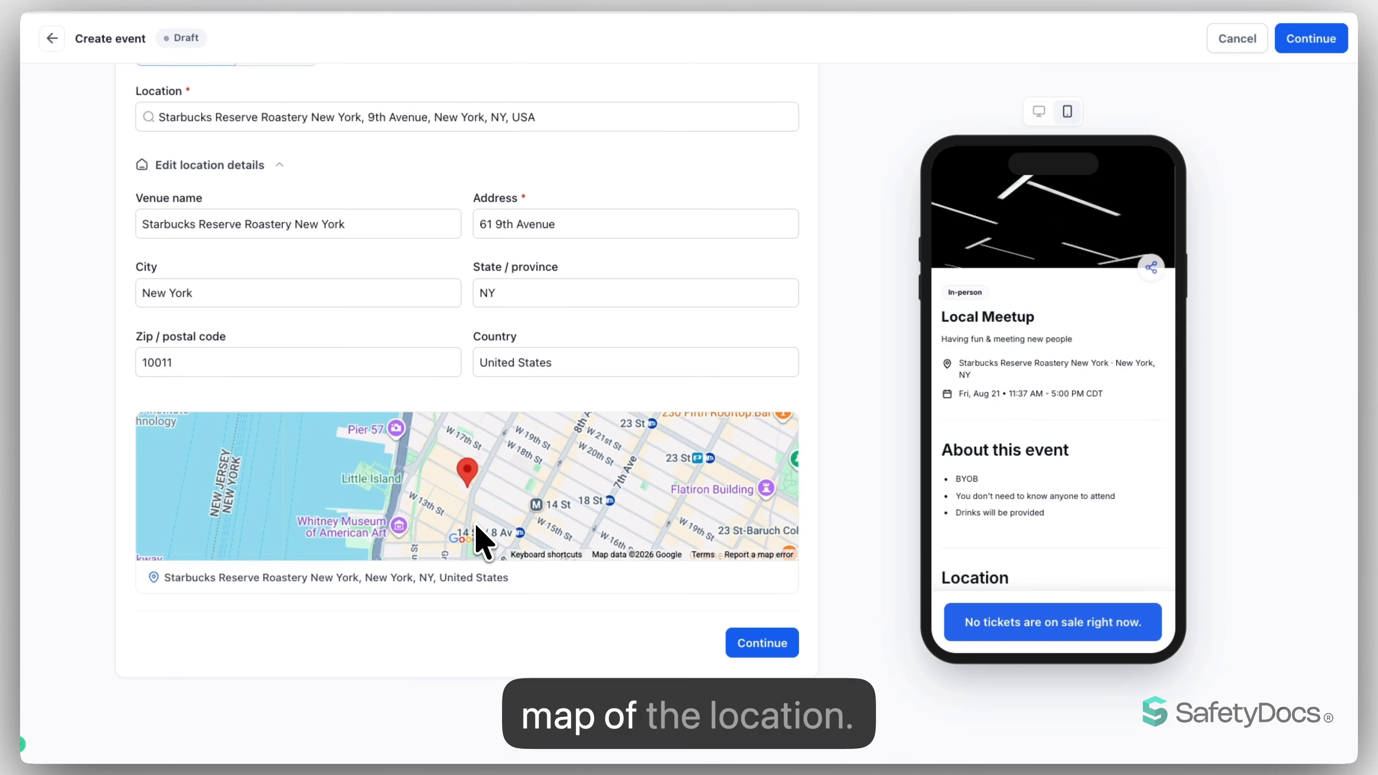
{"action": "scroll", "coordinate": [1031, 326], "scroll_direction": "down", "scroll_amount": 6}
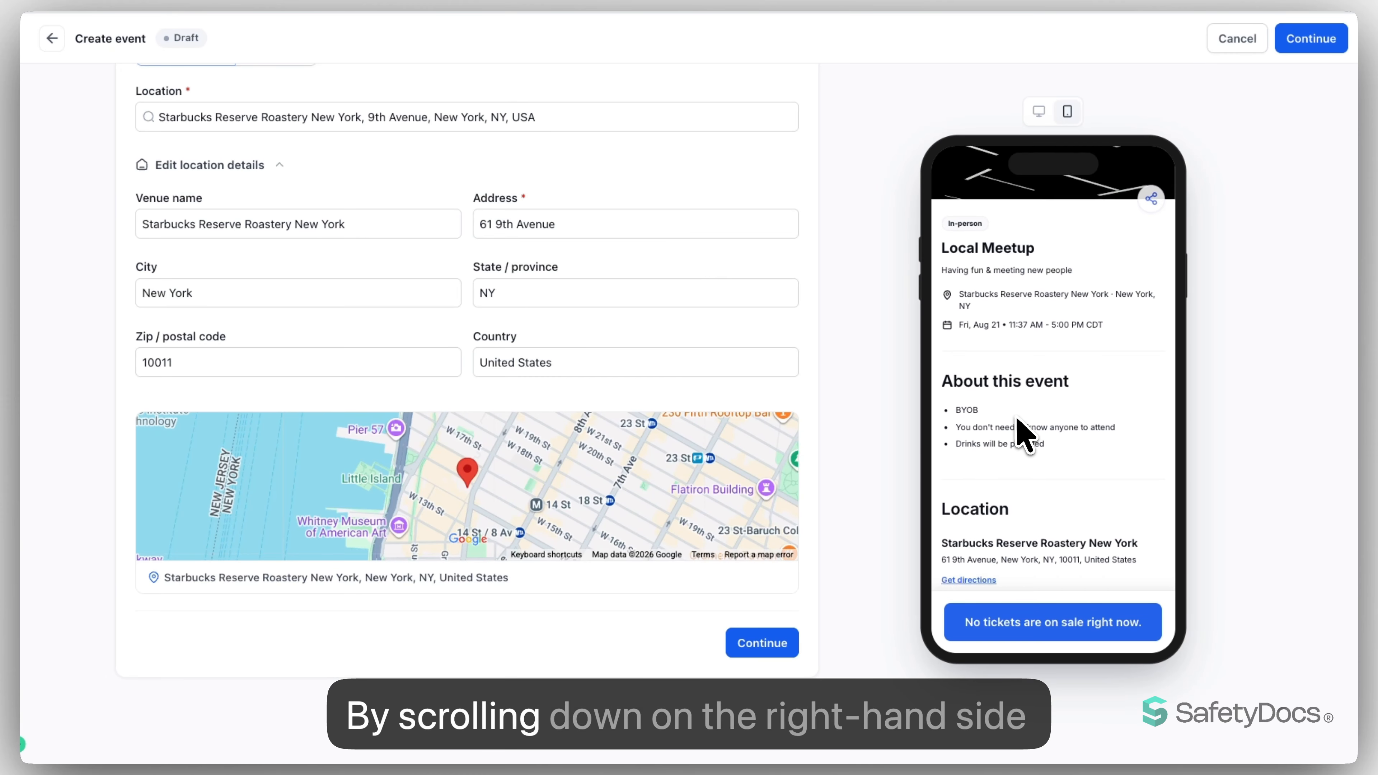
{"action": "scroll", "coordinate": [1023, 434], "scroll_direction": "down", "scroll_amount": 1}
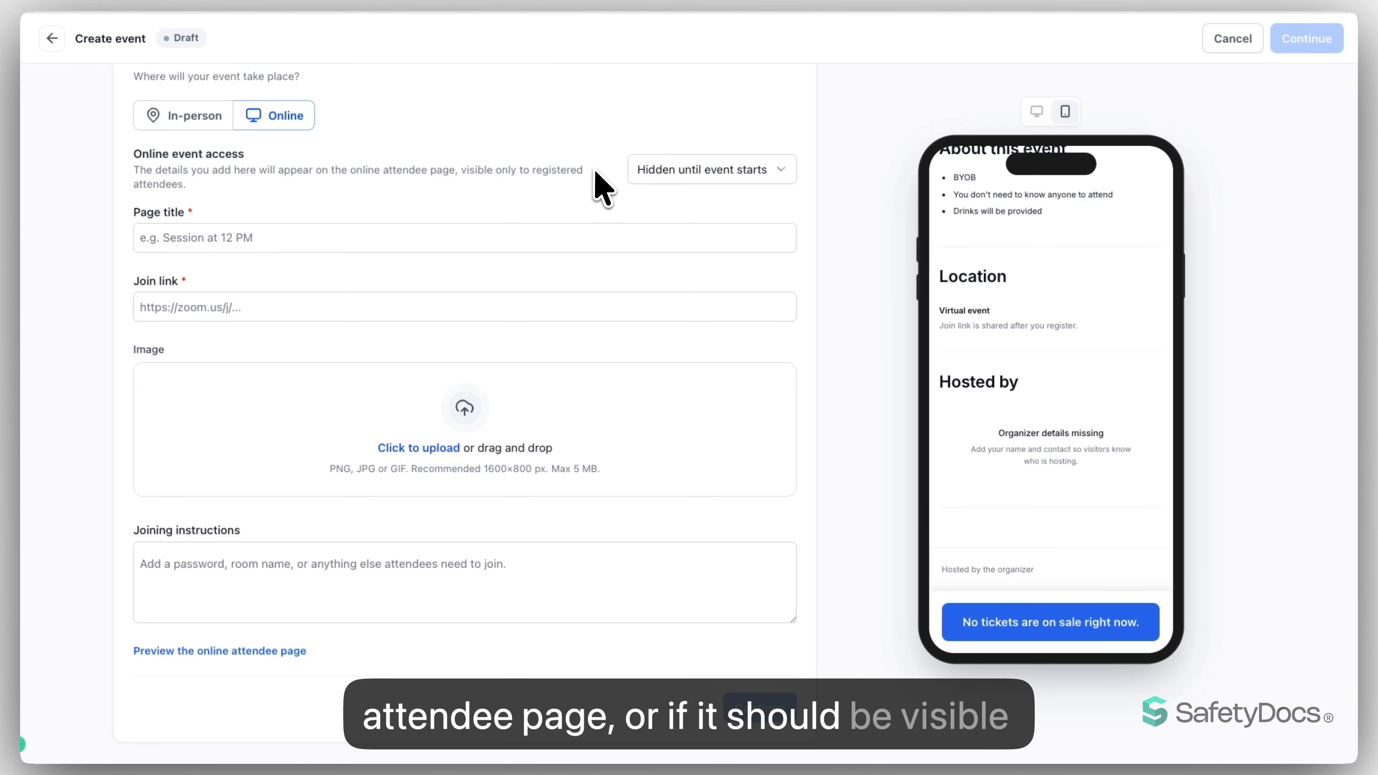
- Set the online event access to a custom schedule with its timing based on a specific time
{"action": "left_click", "coordinate": [663, 171]}
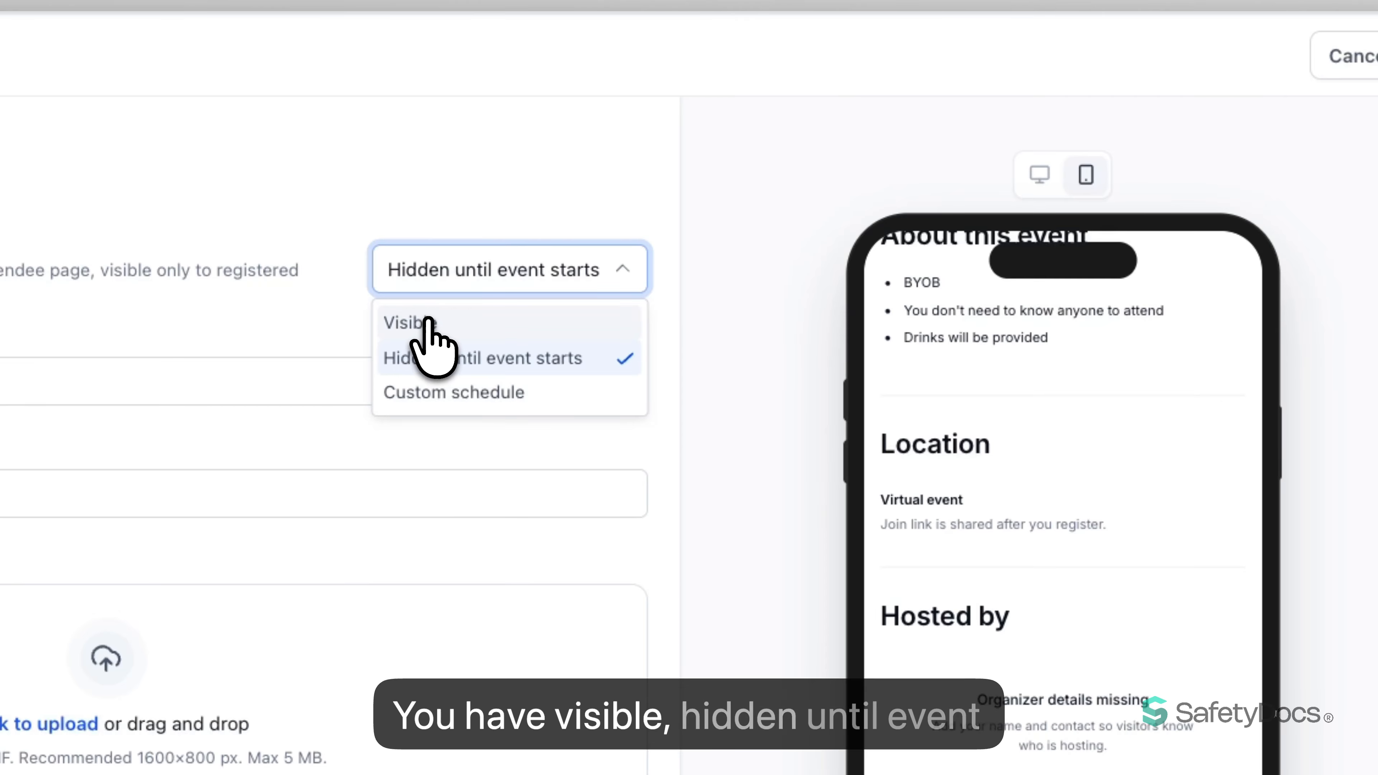
{"action": "left_click", "coordinate": [438, 392]}
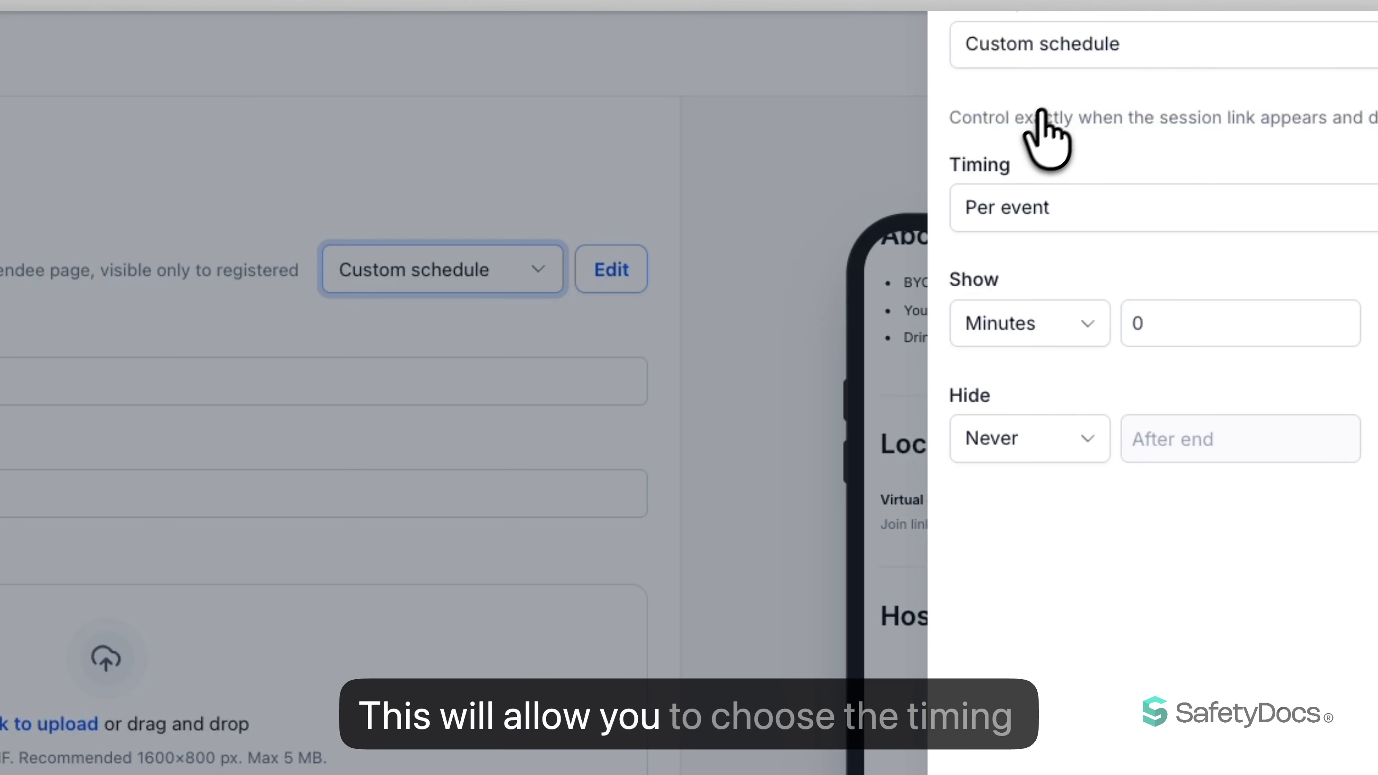
{"action": "left_click", "coordinate": [1045, 206]}
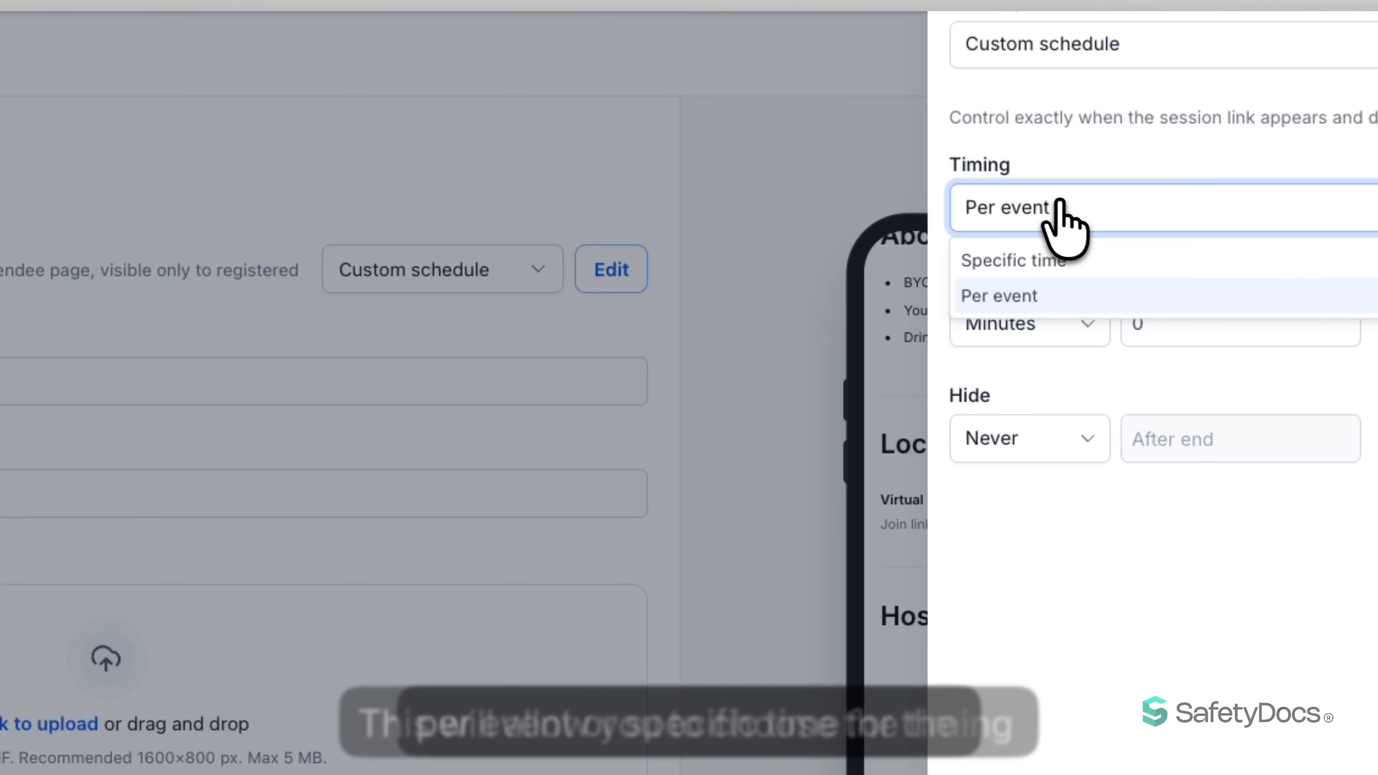
{"action": "left_click", "coordinate": [1064, 260]}
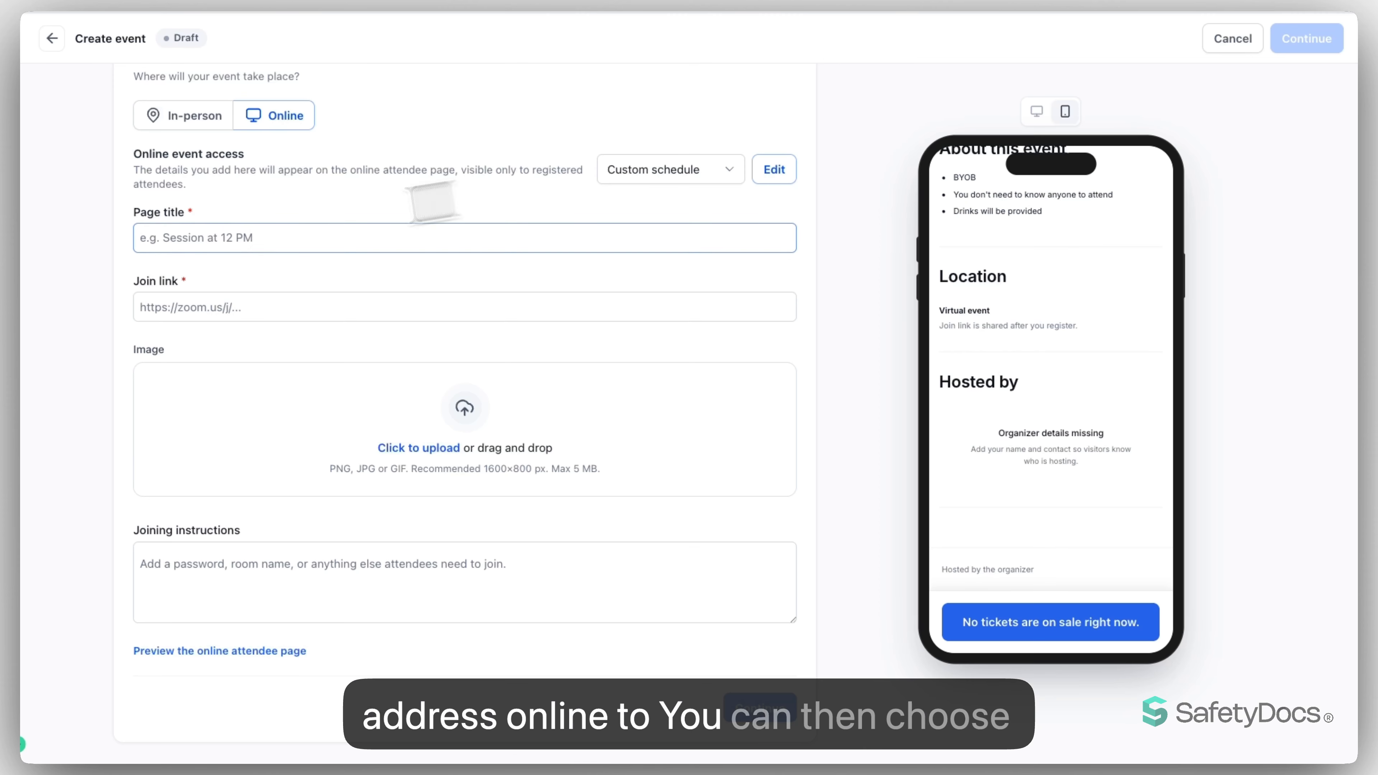
- Title the online attendee page "Zoom"
{"action": "left_click", "coordinate": [214, 237]}
{"action": "type", "text": "Zoom"}
{"action": "key", "text": "Tab"}
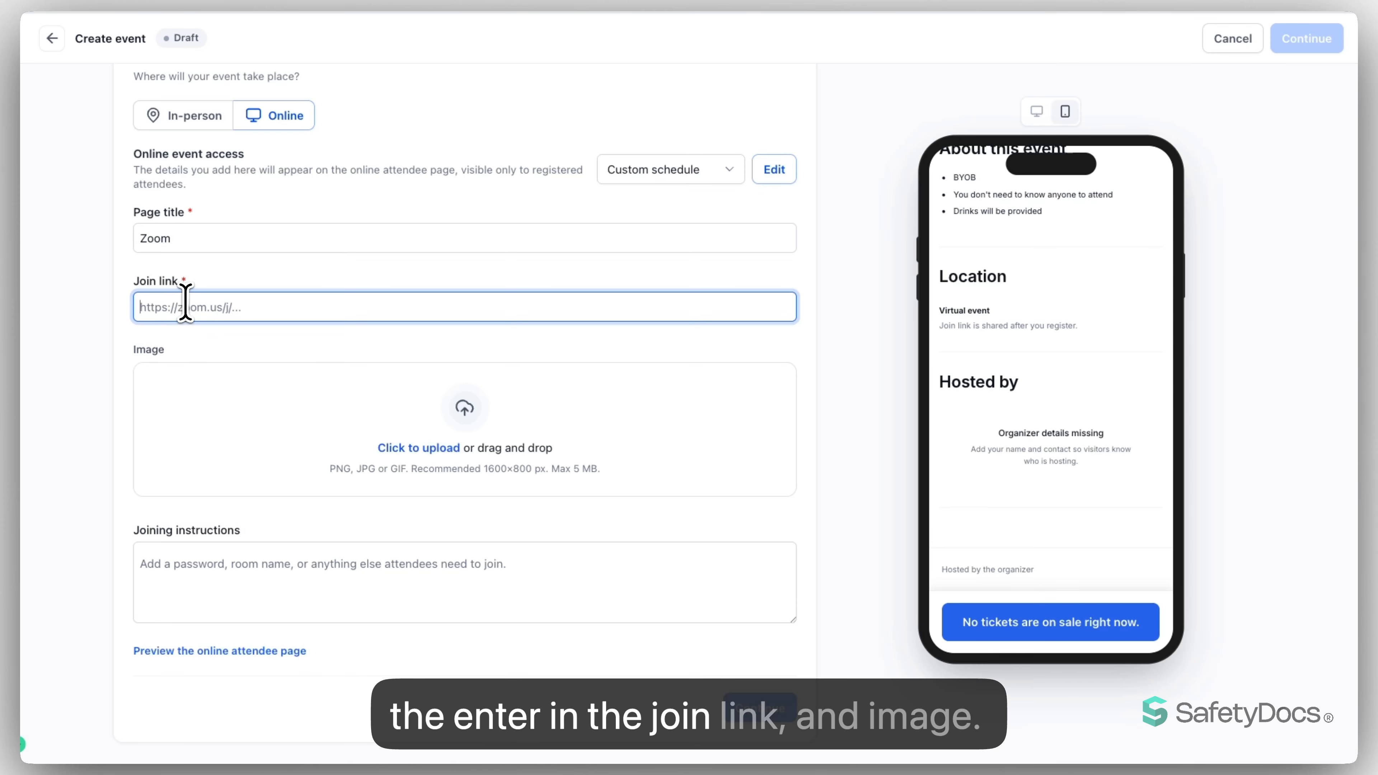
{"action": "scroll", "coordinate": [449, 413], "scroll_direction": "down", "scroll_amount": 1}
{"action": "left_click", "coordinate": [459, 339]}
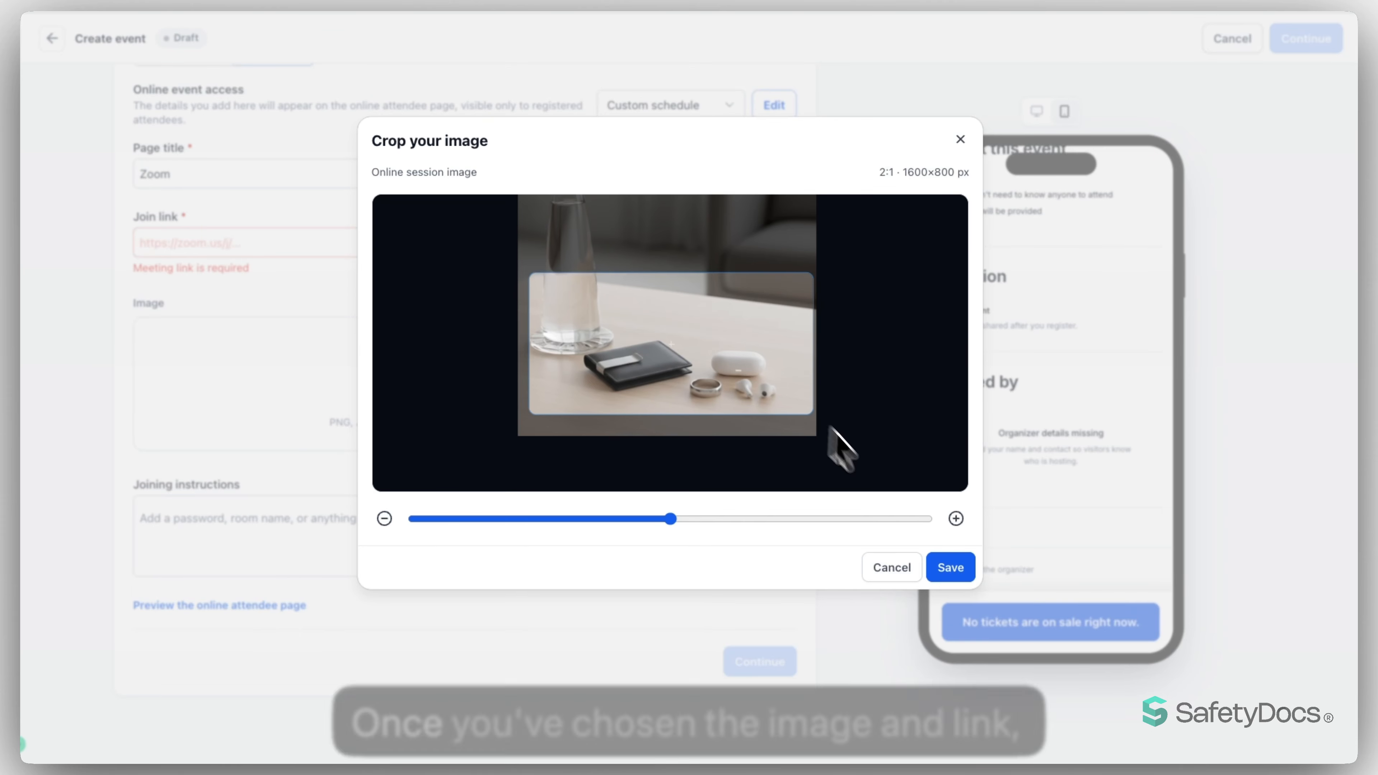
{"action": "left_click", "coordinate": [951, 570]}
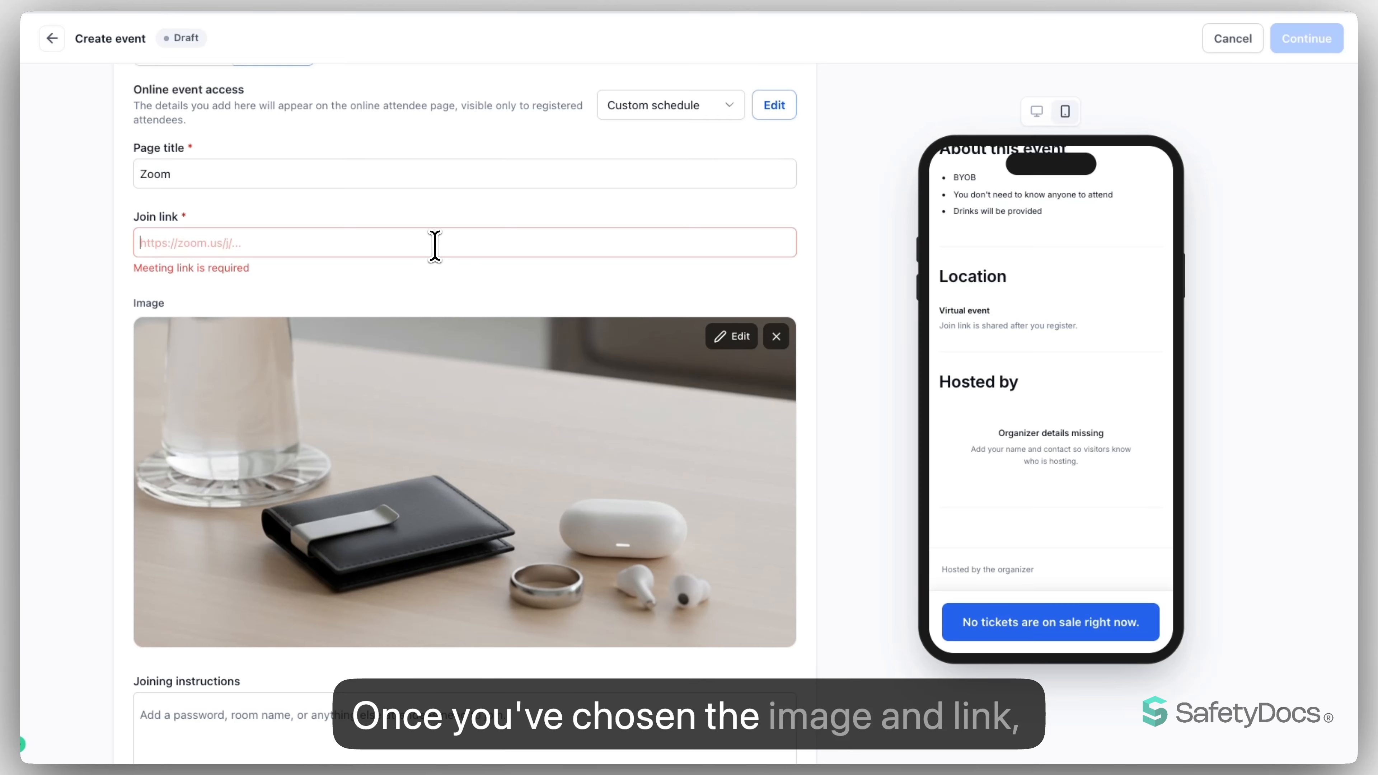
{"action": "type", "text": "https://google.com"}
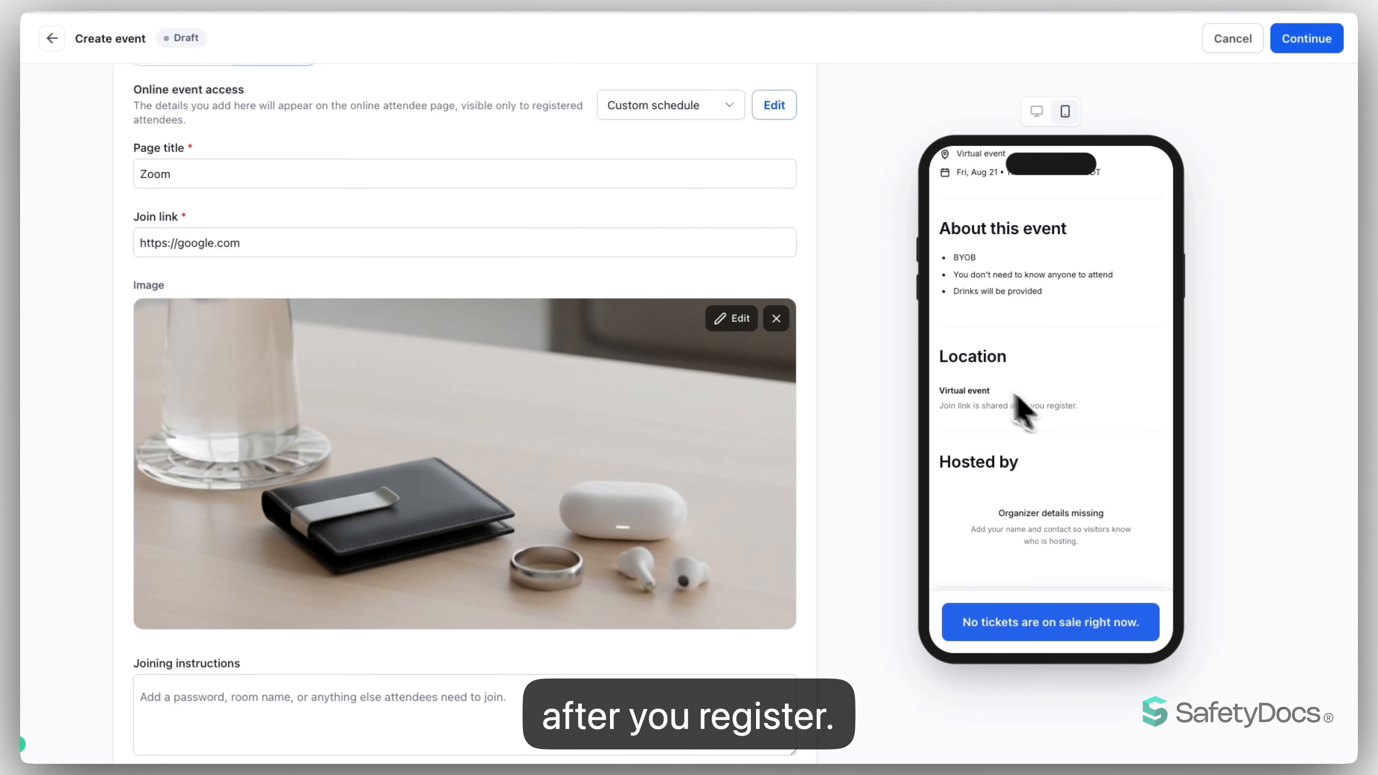
- Set the online event access to Visible and preview the online attendee page
{"action": "left_click", "coordinate": [659, 109]}
{"action": "left_click", "coordinate": [630, 140]}
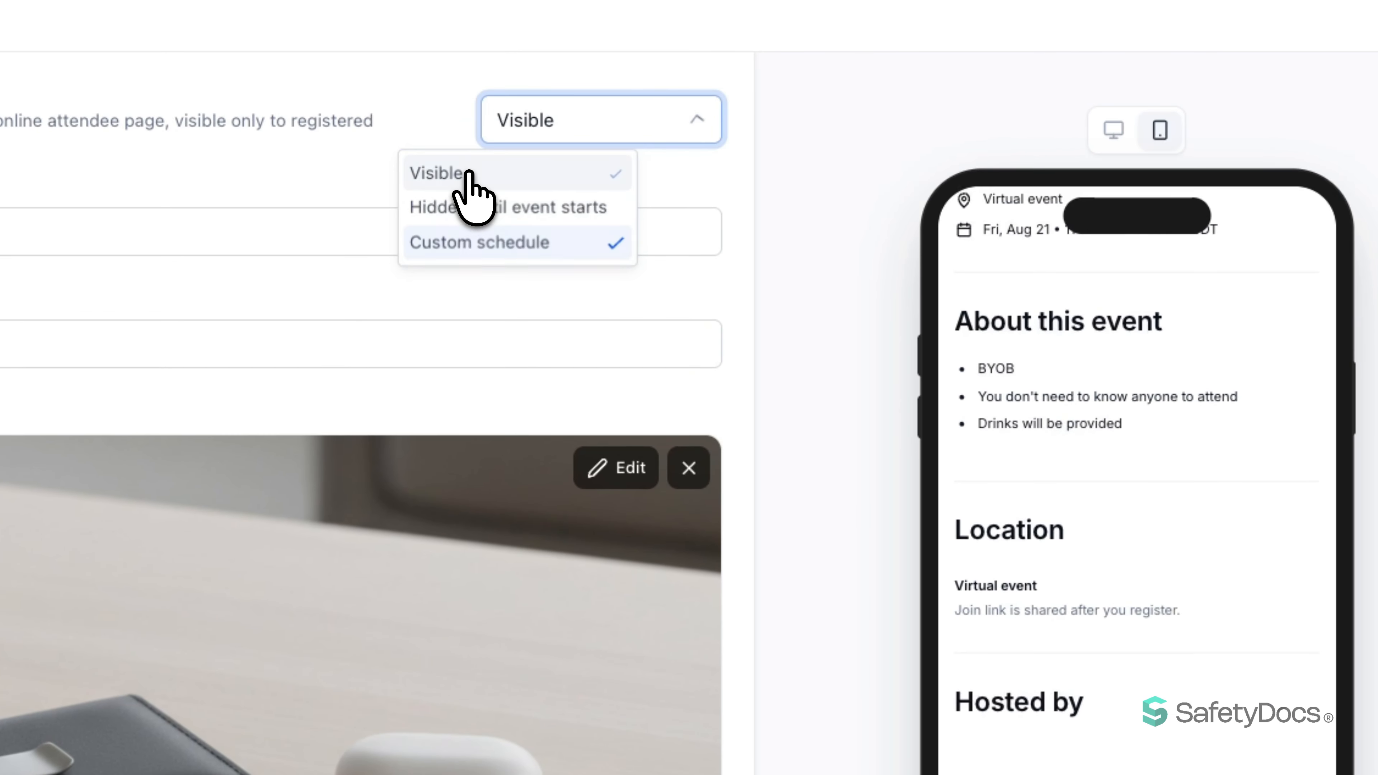
{"action": "scroll", "coordinate": [462, 223], "scroll_direction": "down", "scroll_amount": 5}
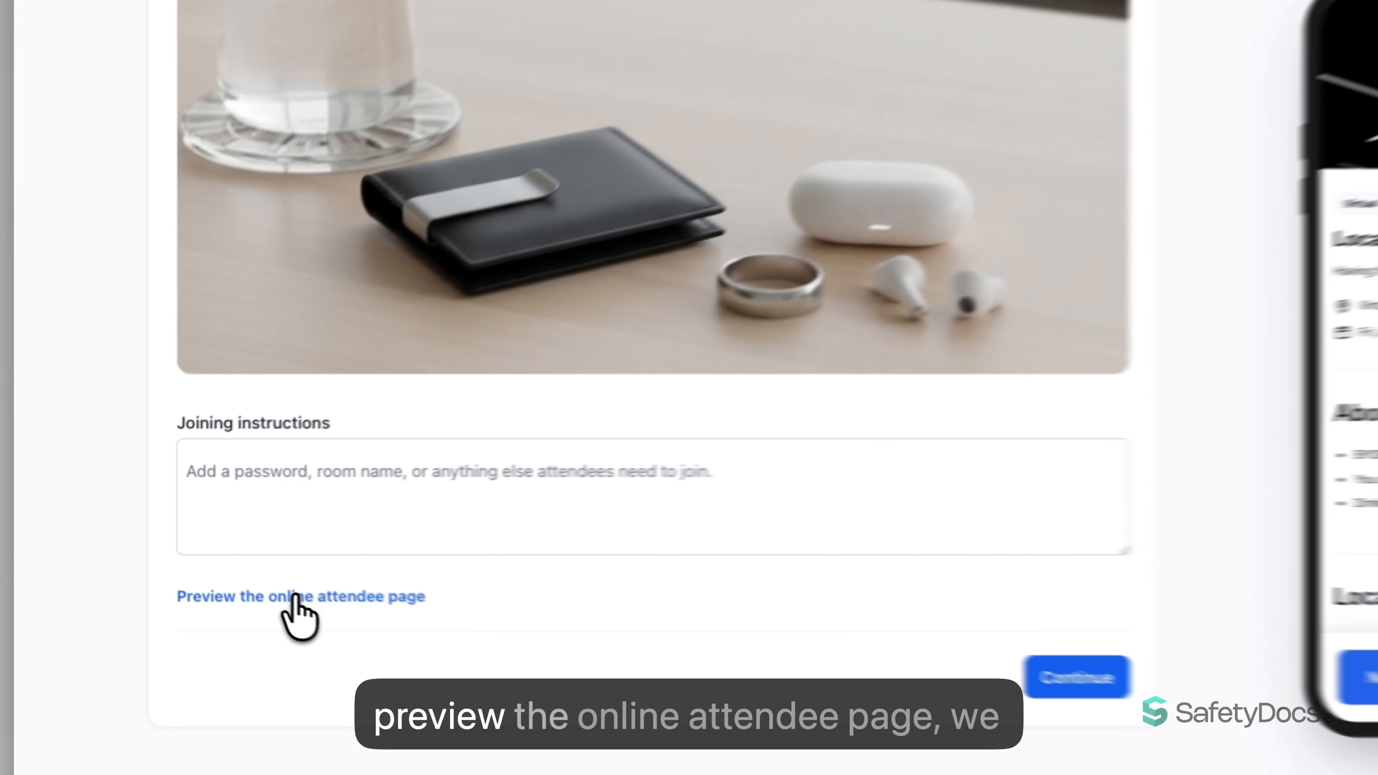
{"action": "left_click", "coordinate": [211, 567]}
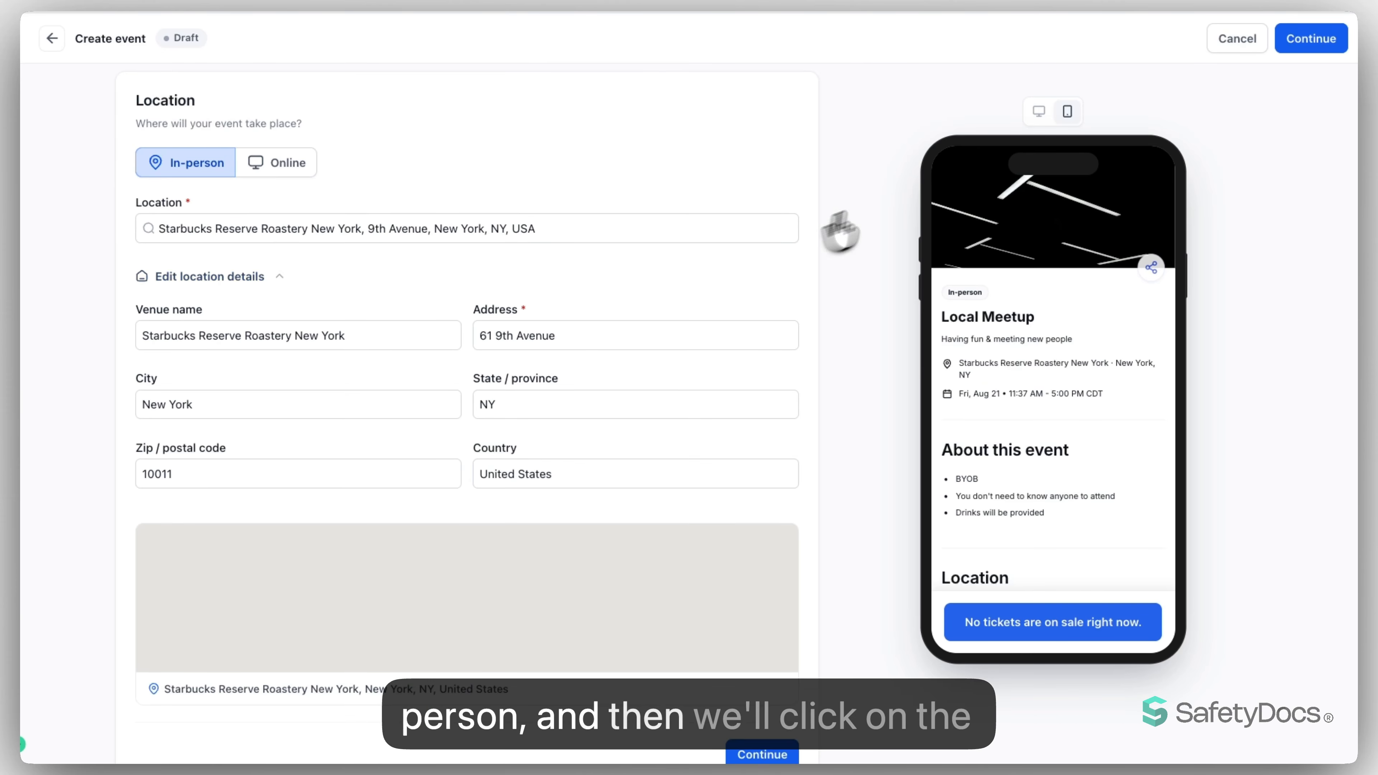
- Continue with the in-person Starbucks location and fill in the organizer image with the Quick Wash logo and the organizer name as "Quick Wash"
{"action": "scroll", "coordinate": [935, 260], "scroll_direction": "down", "scroll_amount": 1}
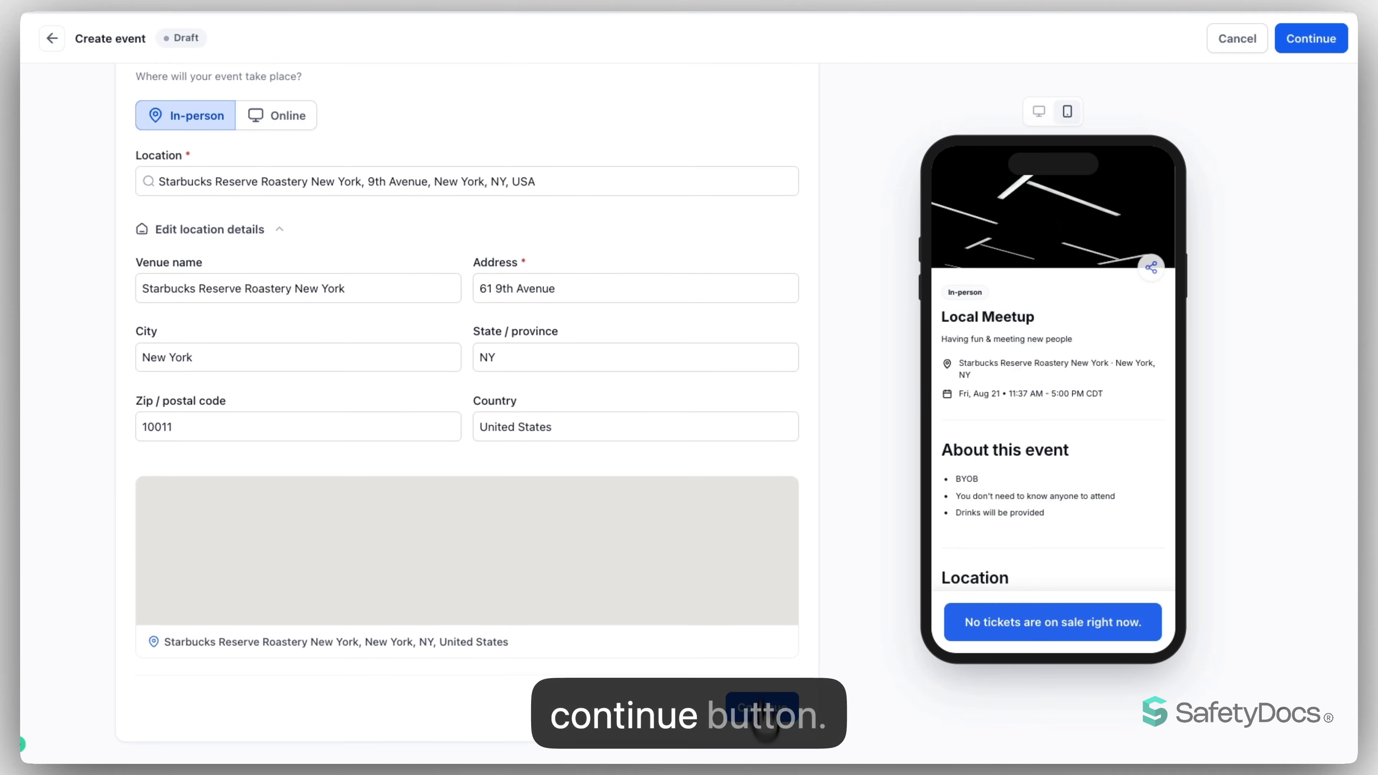
{"action": "left_click", "coordinate": [762, 755]}
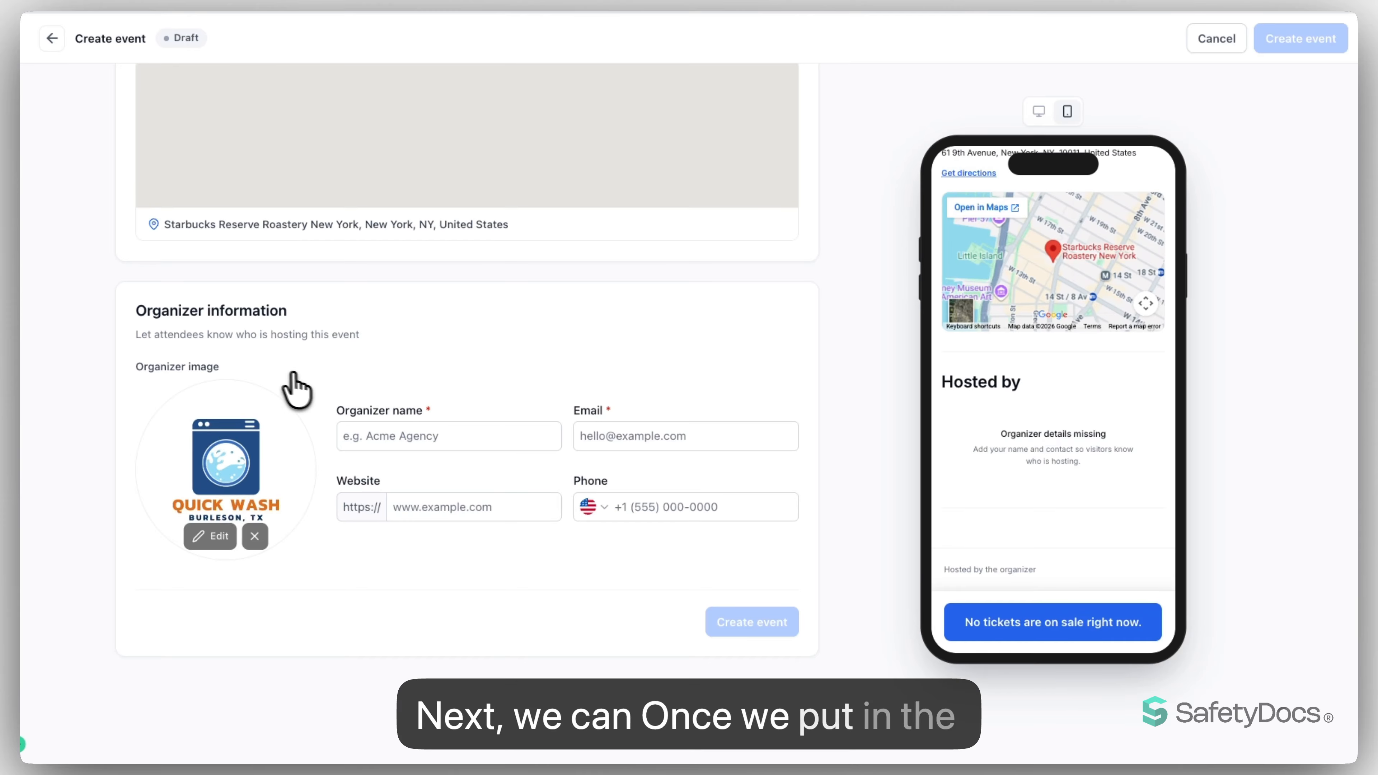
{"action": "left_click", "coordinate": [456, 429]}
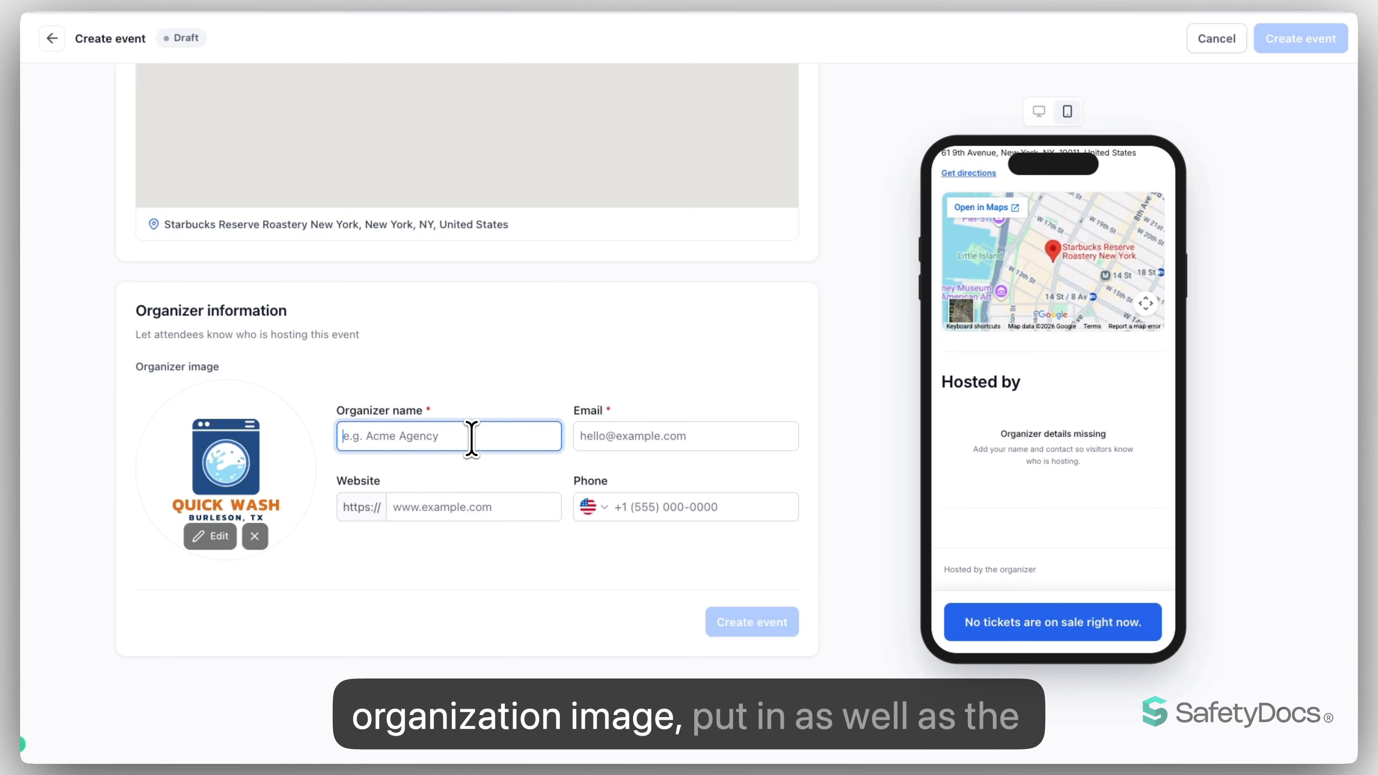
{"action": "type", "text": "Quick Wash"}
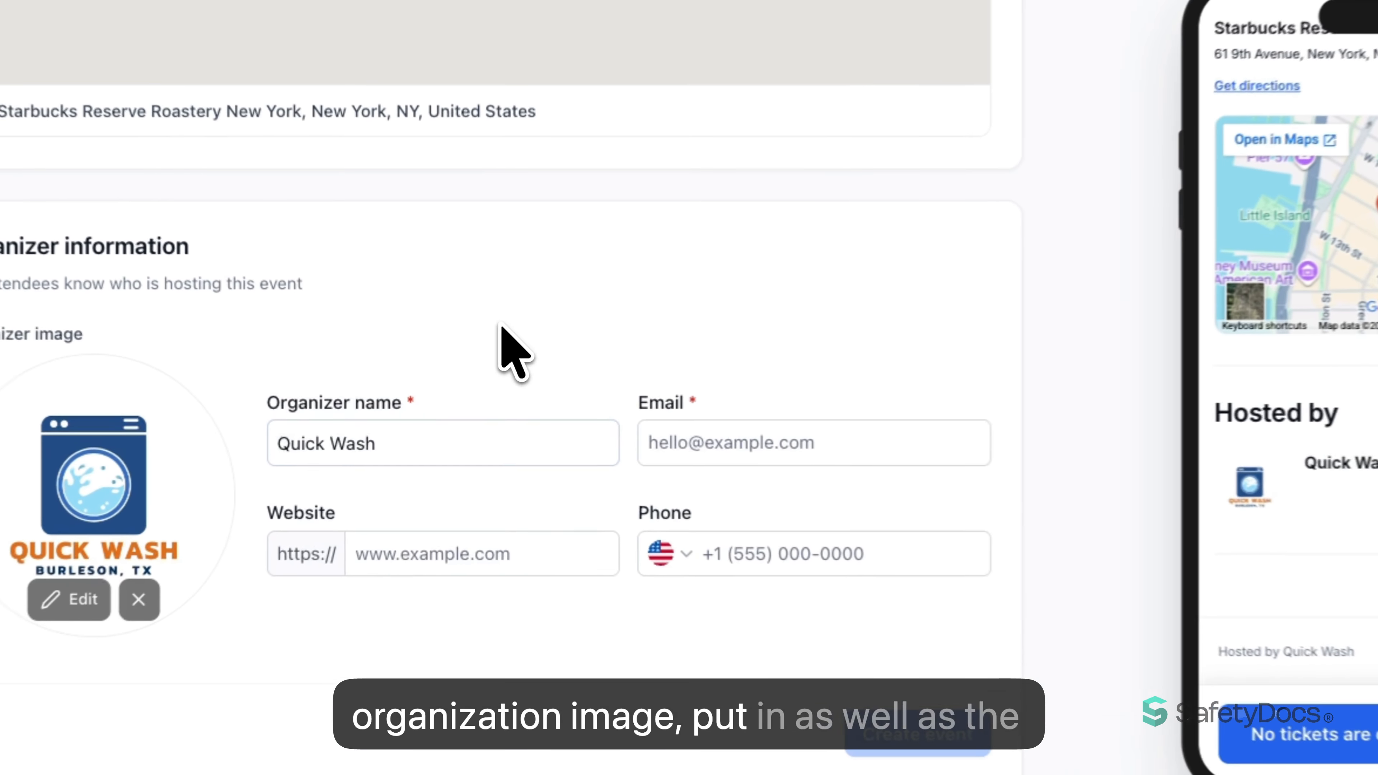
- Enter the organizer's contact email and create the event
{"action": "left_click", "coordinate": [664, 444]}
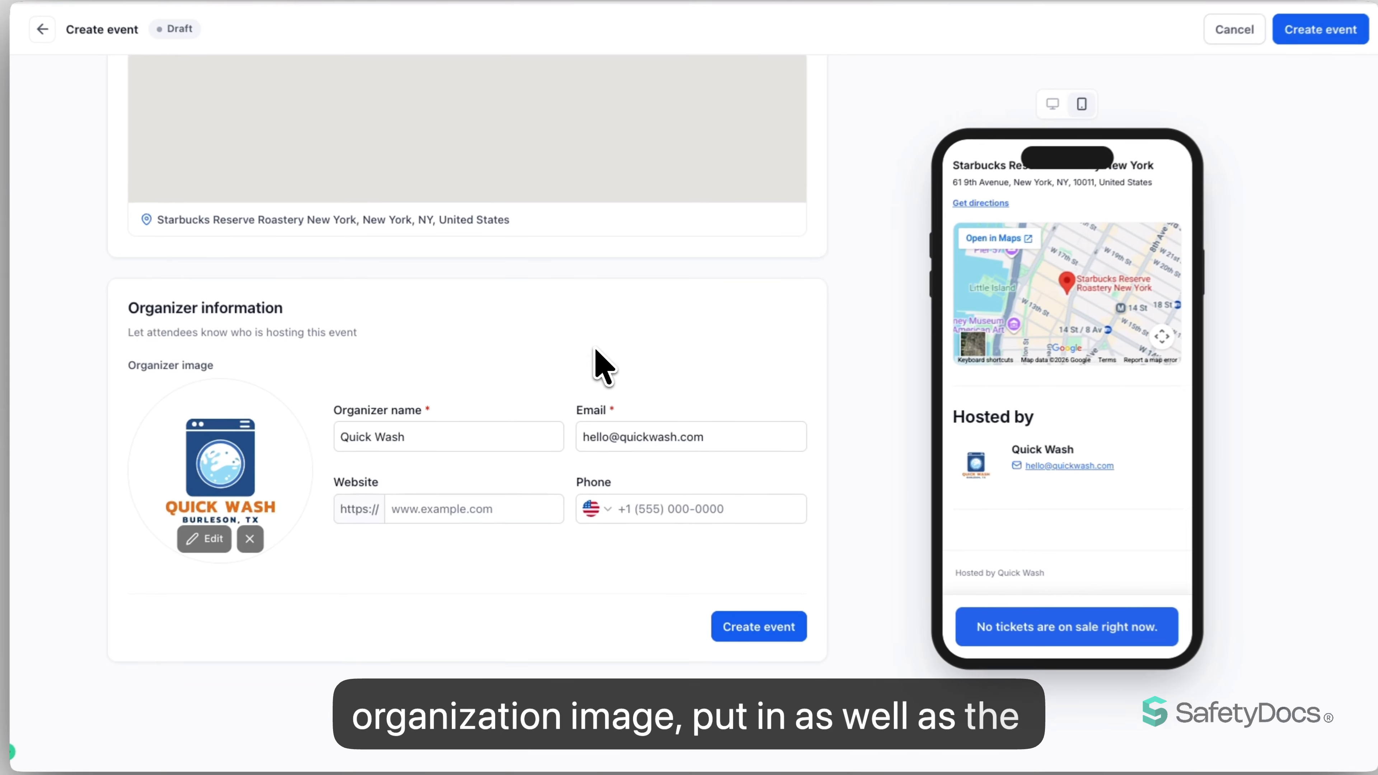
{"action": "left_click", "coordinate": [756, 624]}
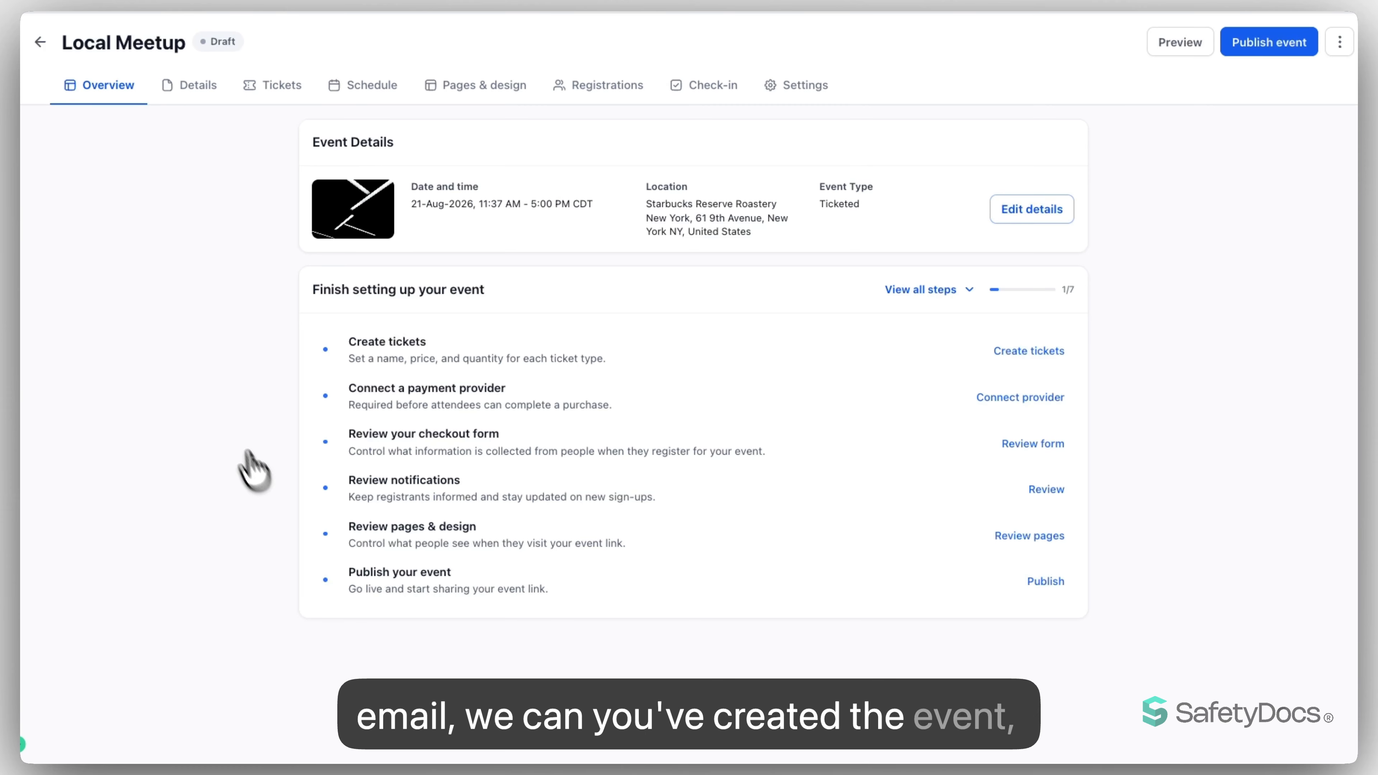